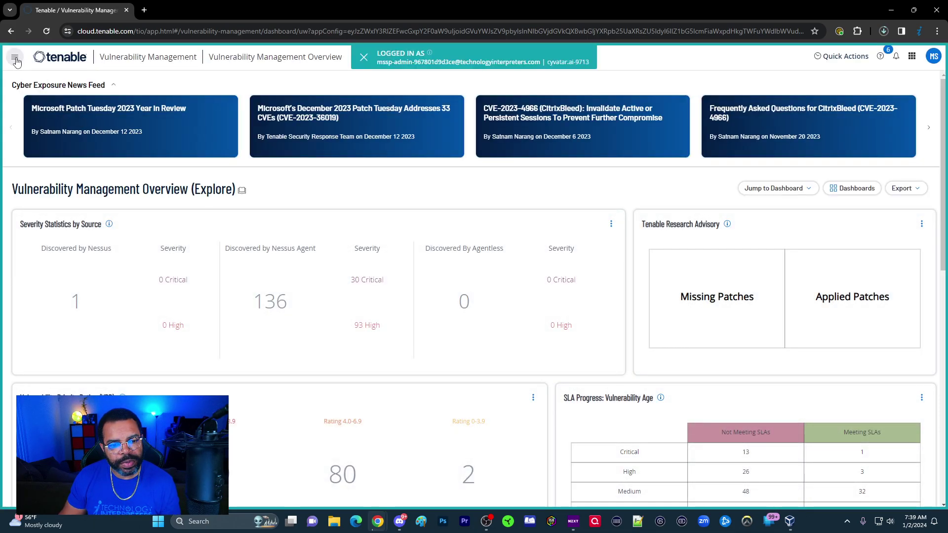
# Step: Go from the Overview dashboard to Settings through the main navigation menu
pyautogui.click(16, 58)
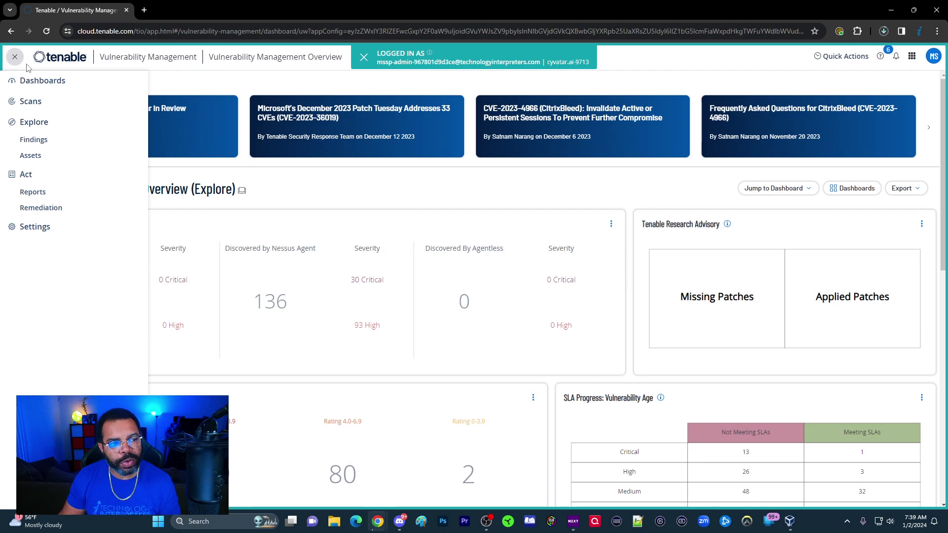
pyautogui.click(67, 230)
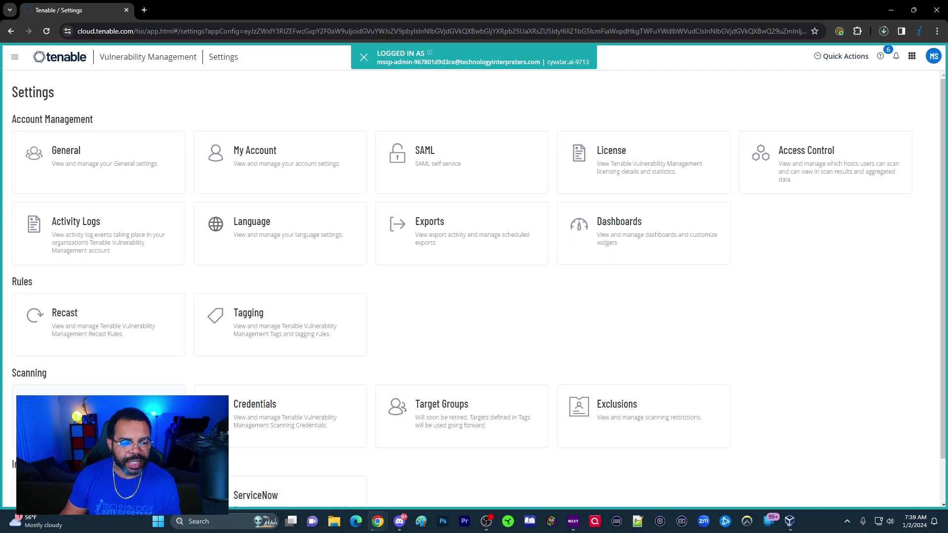
# Step: Open Sensors > Nessus Agents and review the linked agents and existing agent groups
pyautogui.click(99, 415)
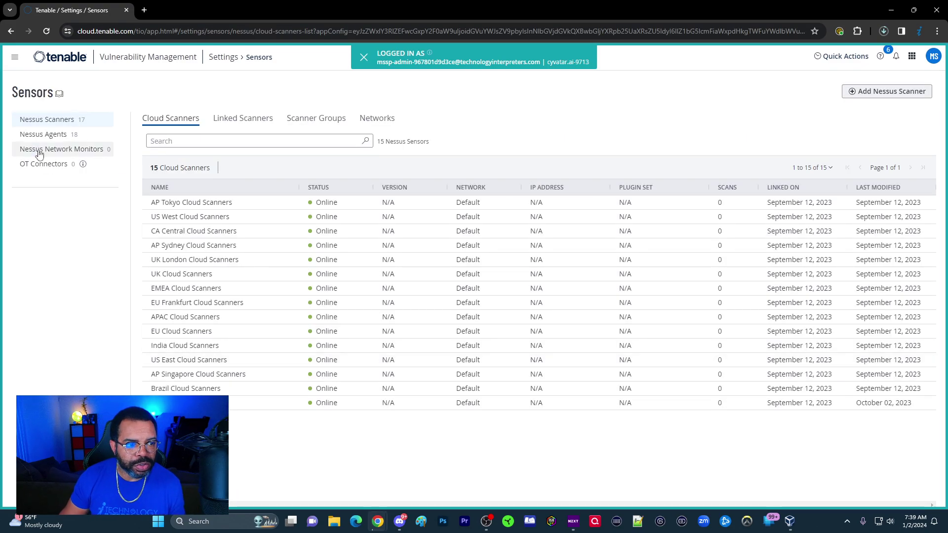
pyautogui.click(59, 139)
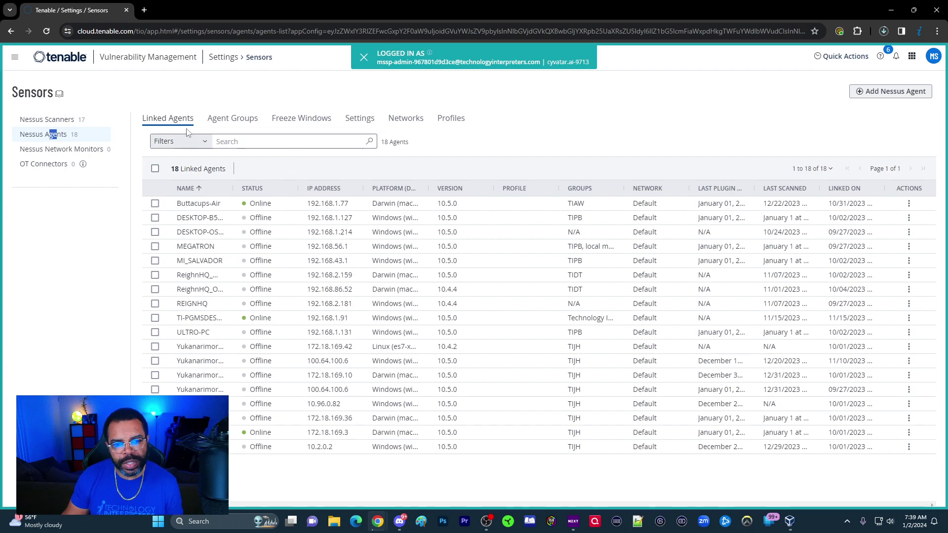
pyautogui.click(232, 121)
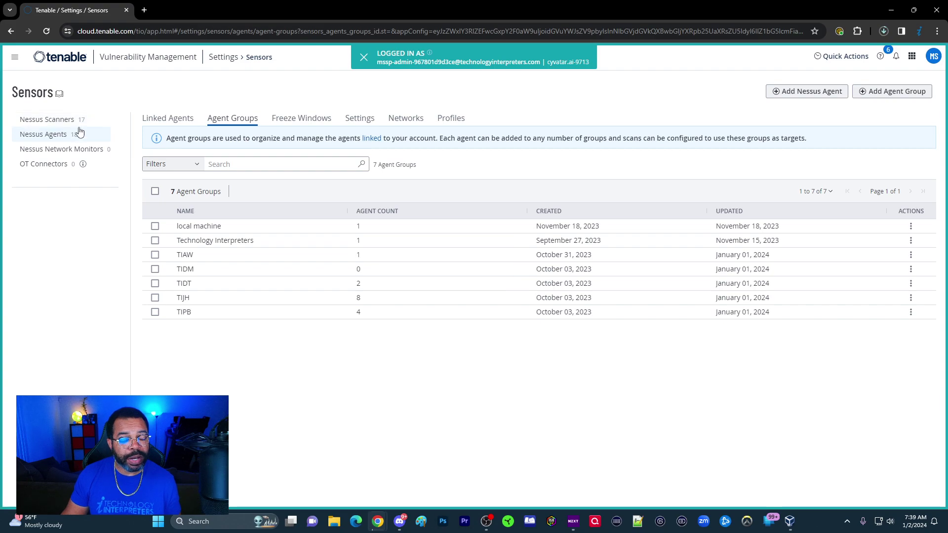
pyautogui.click(56, 139)
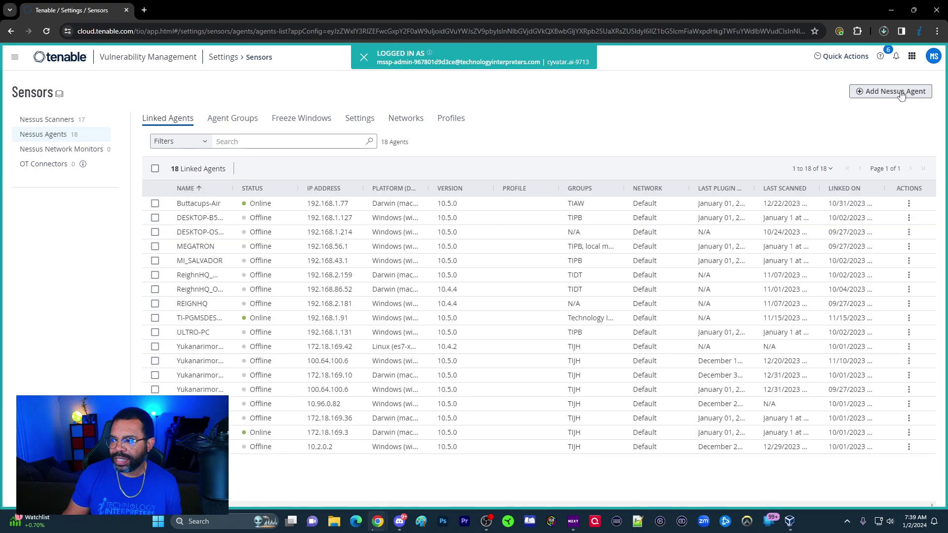
# Step: Start adding a Nessus agent, copy its linking key, and open the Agent download page
pyautogui.click(900, 93)
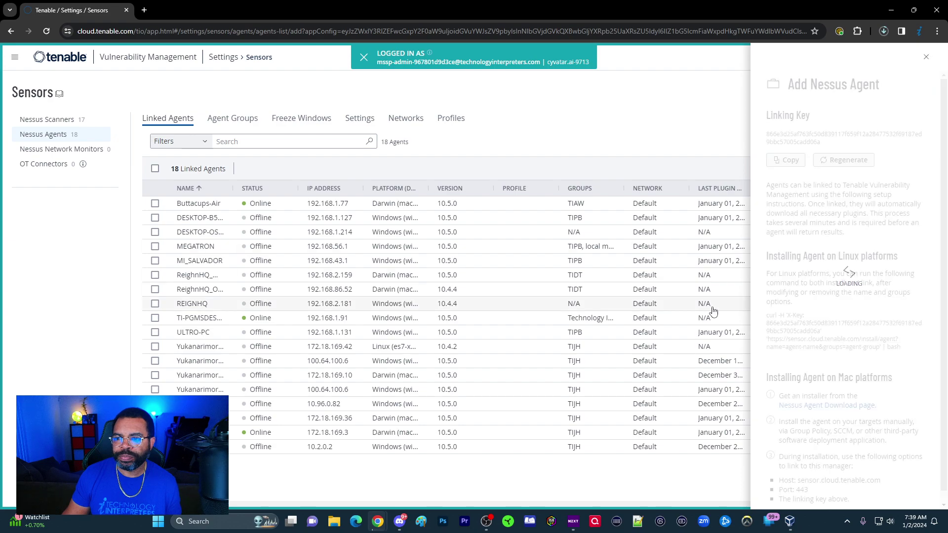
pyautogui.click(778, 162)
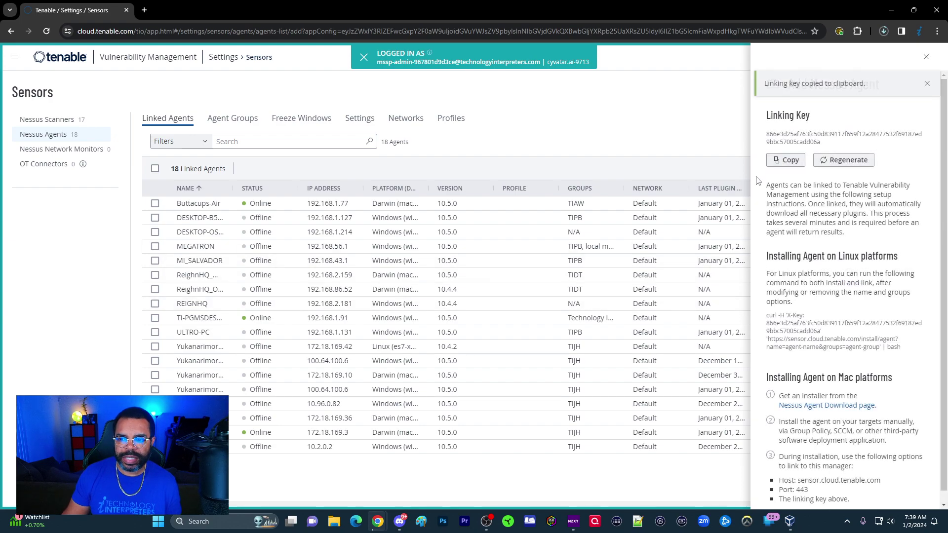
pyautogui.scroll(-1, 814, 405)
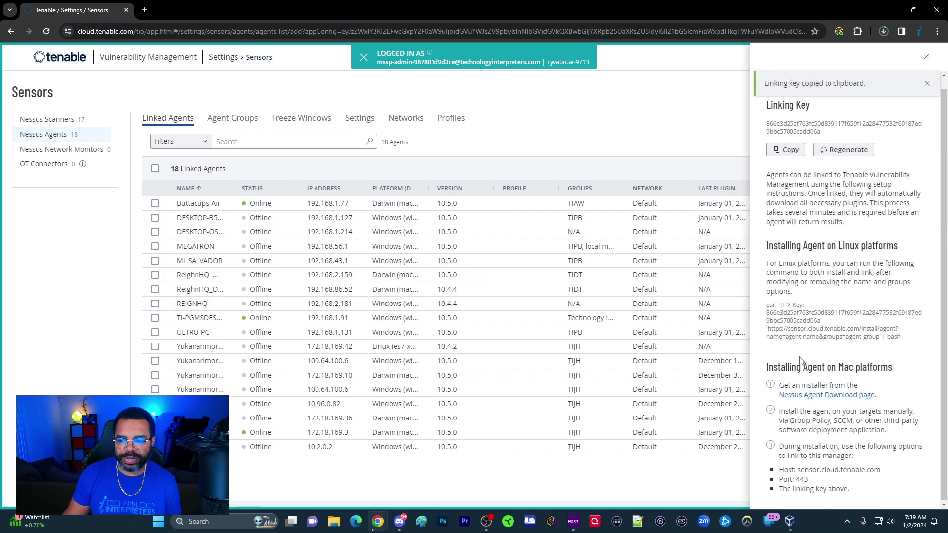
pyautogui.click(835, 395)
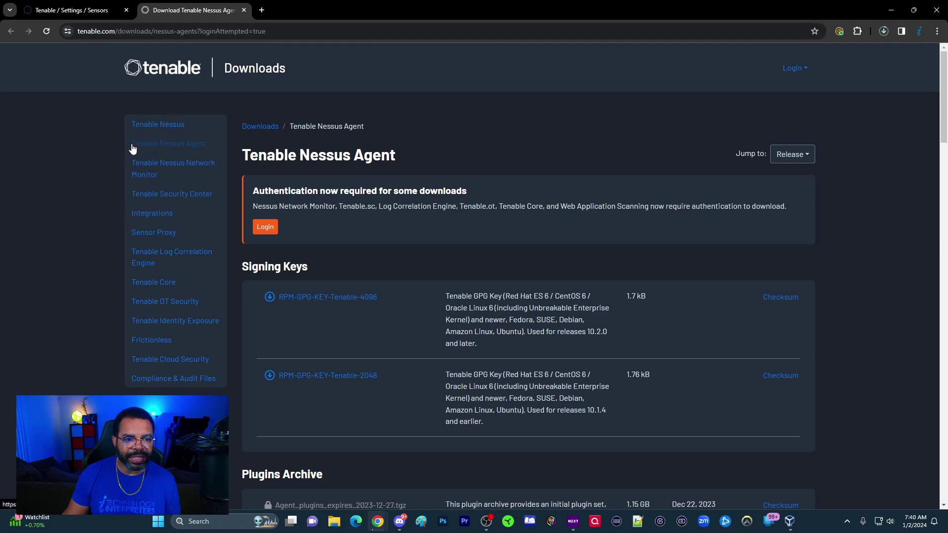
# Step: Load the Nessus Agent downloads page and locate the 10.5.0 Windows x64 installer and its supported Windows versions
pyautogui.click(166, 147)
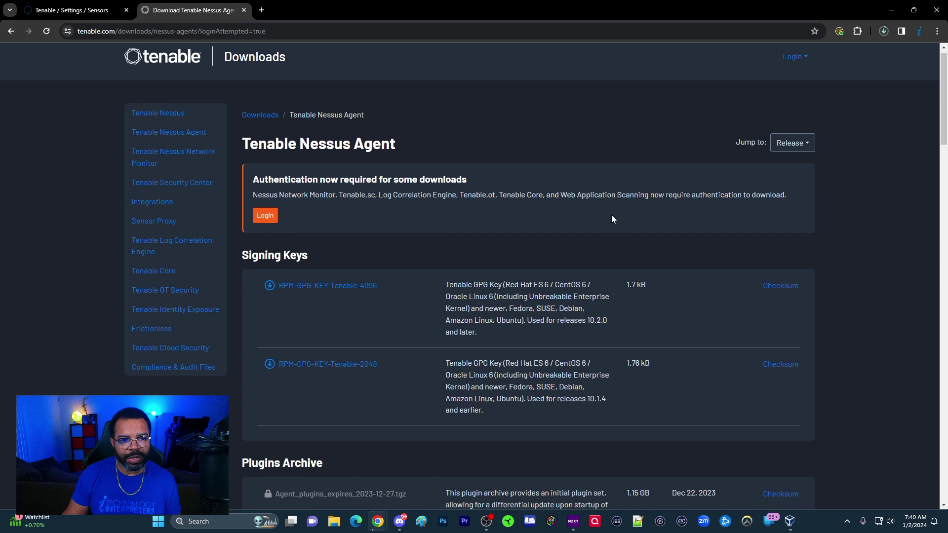
pyautogui.scroll(-6, 603, 218)
pyautogui.scroll(-2, 586, 206)
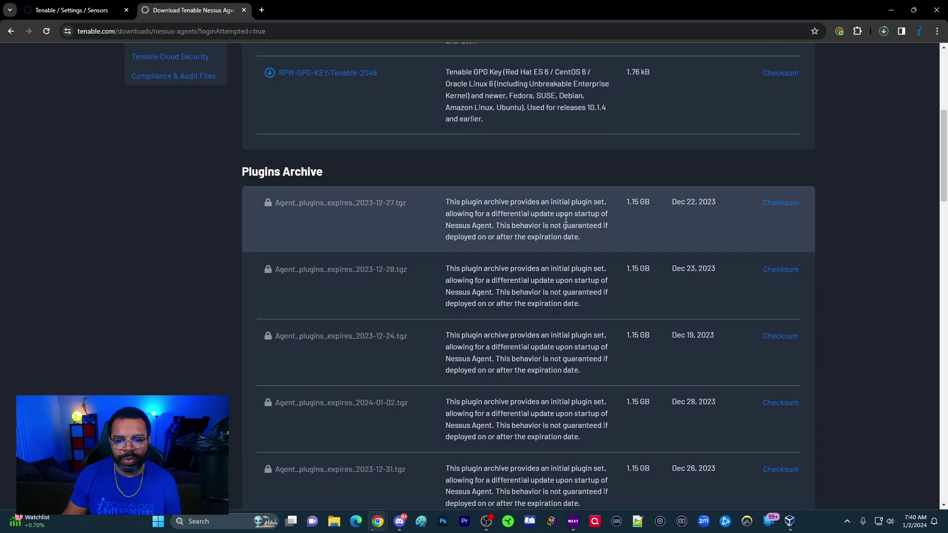
pyautogui.scroll(-12, 486, 289)
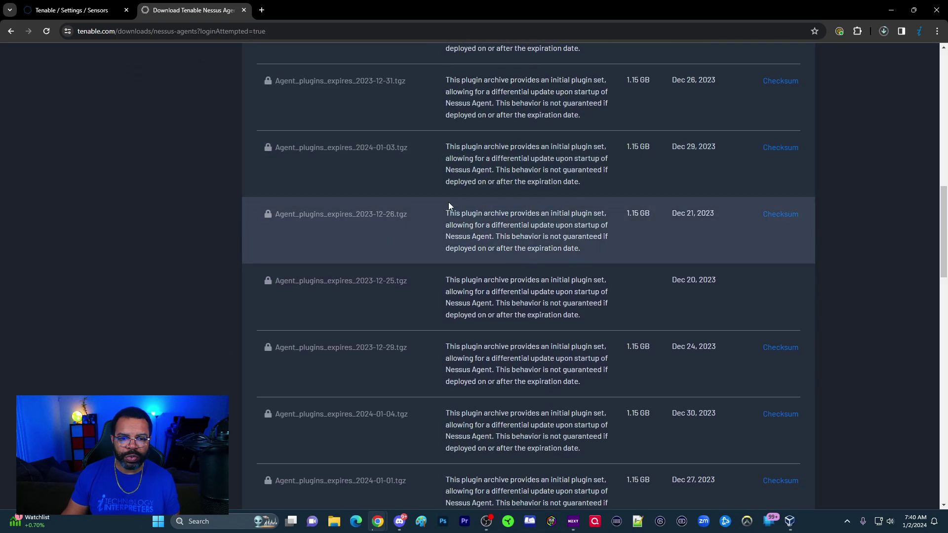
pyautogui.scroll(-4, 454, 214)
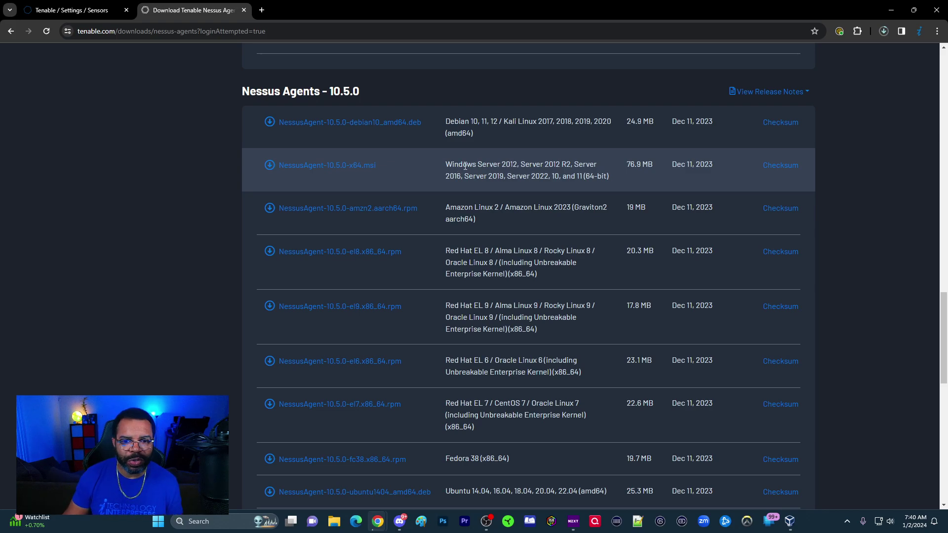
pyautogui.moveTo(447, 163); pyautogui.dragTo(543, 172)
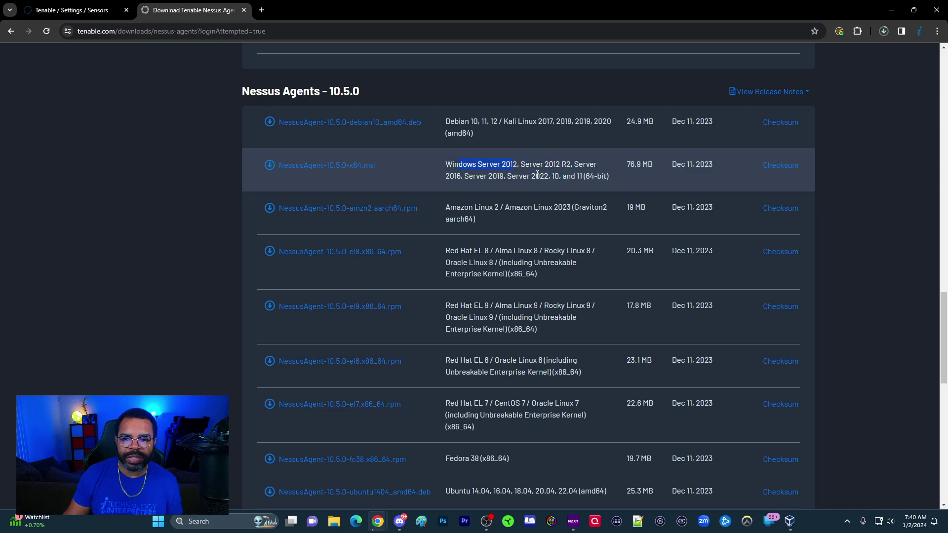
pyautogui.moveTo(557, 178); pyautogui.dragTo(574, 177)
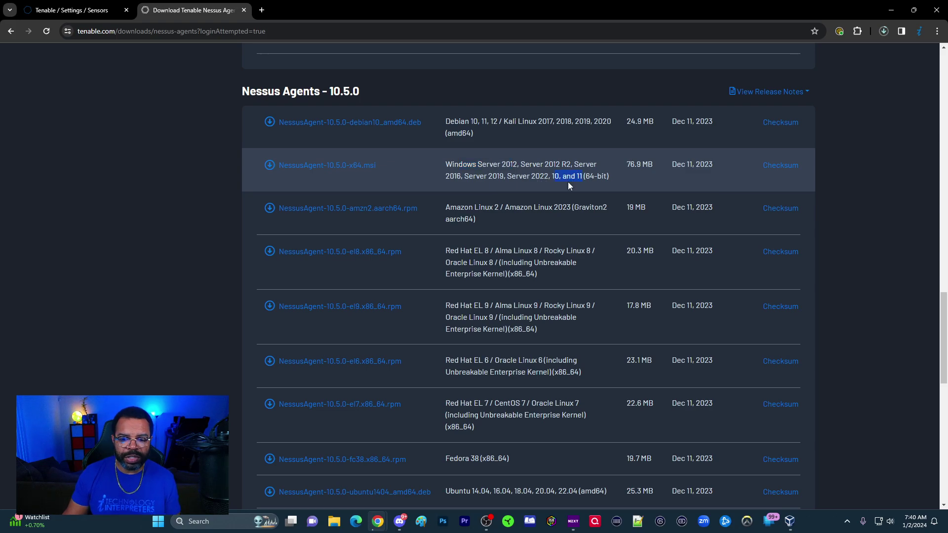
pyautogui.scroll(-4, 567, 182)
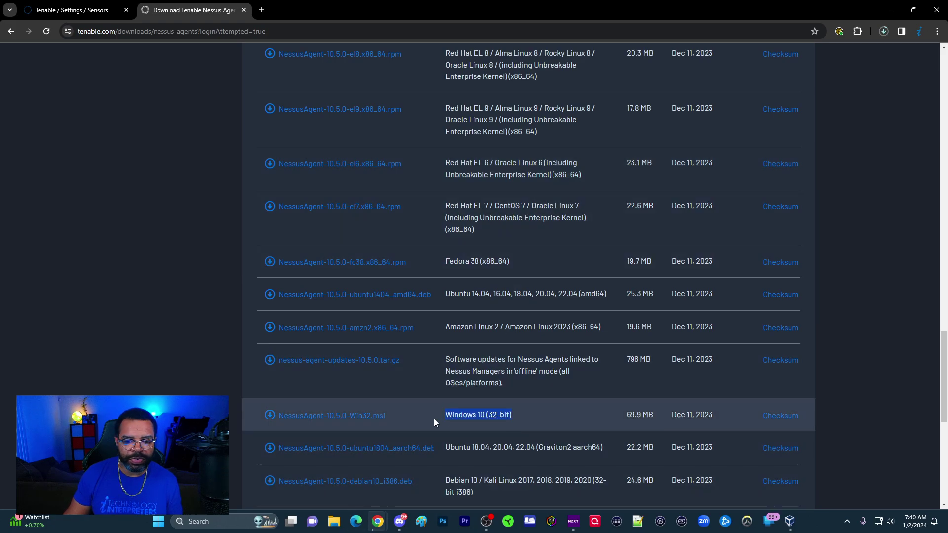
pyautogui.scroll(5, 449, 424)
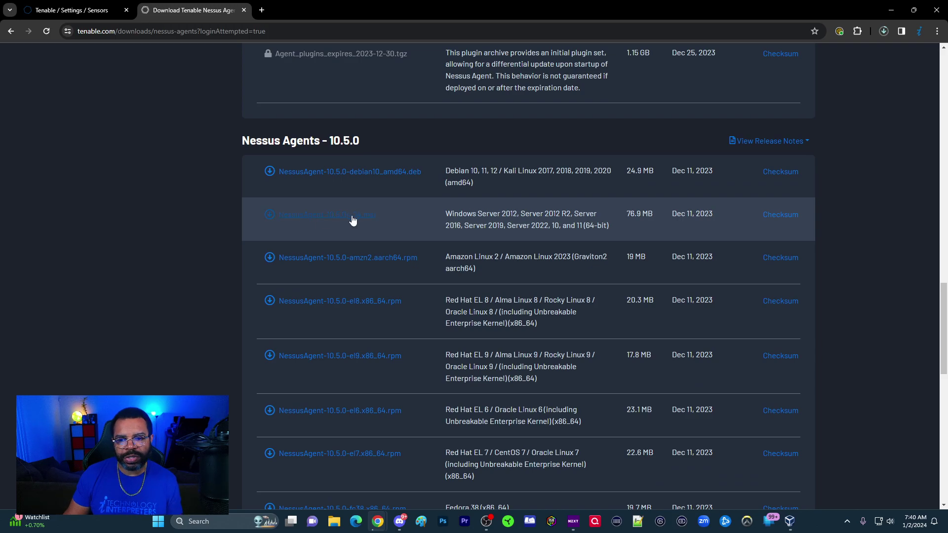
# Step: Download NessusAgent-10.5.0-x64.msi, accepting the licence and saving it to Downloads
pyautogui.click(353, 220)
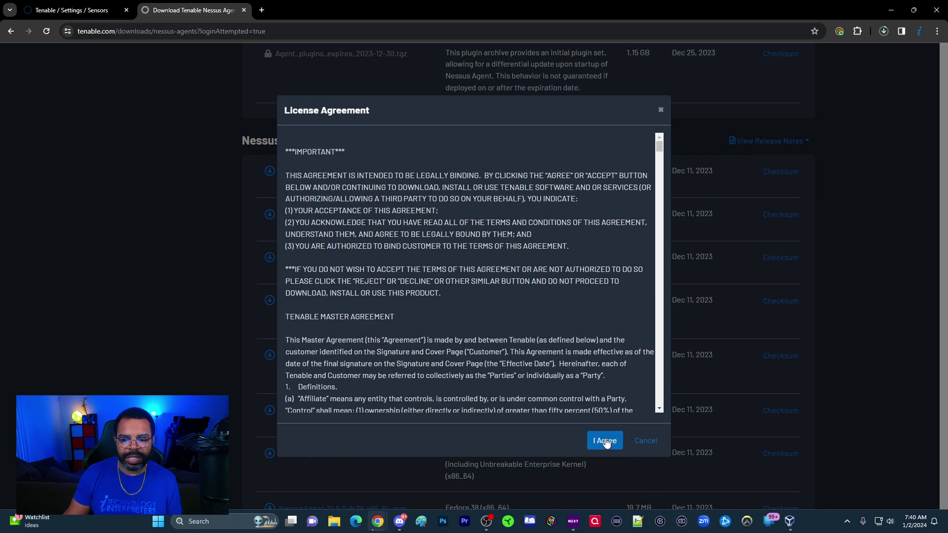
pyautogui.click(606, 441)
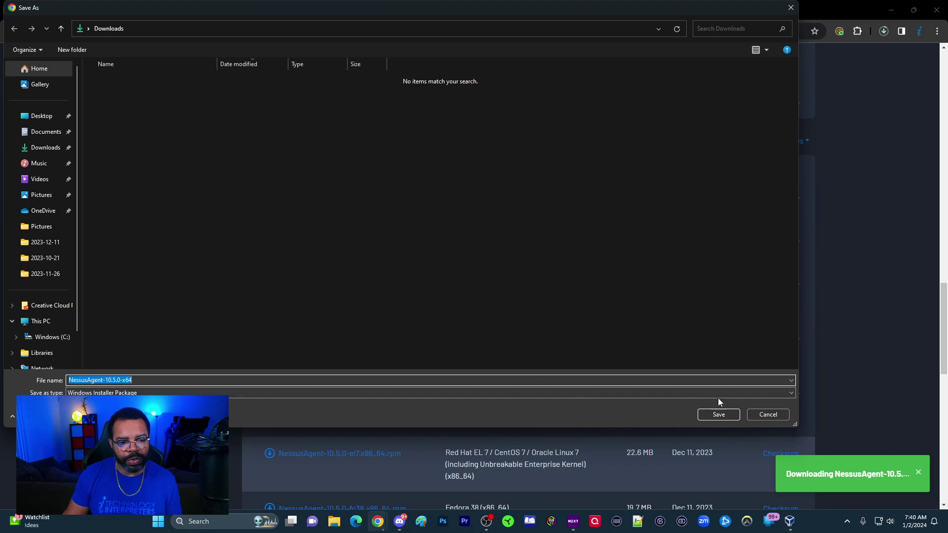
pyautogui.click(719, 415)
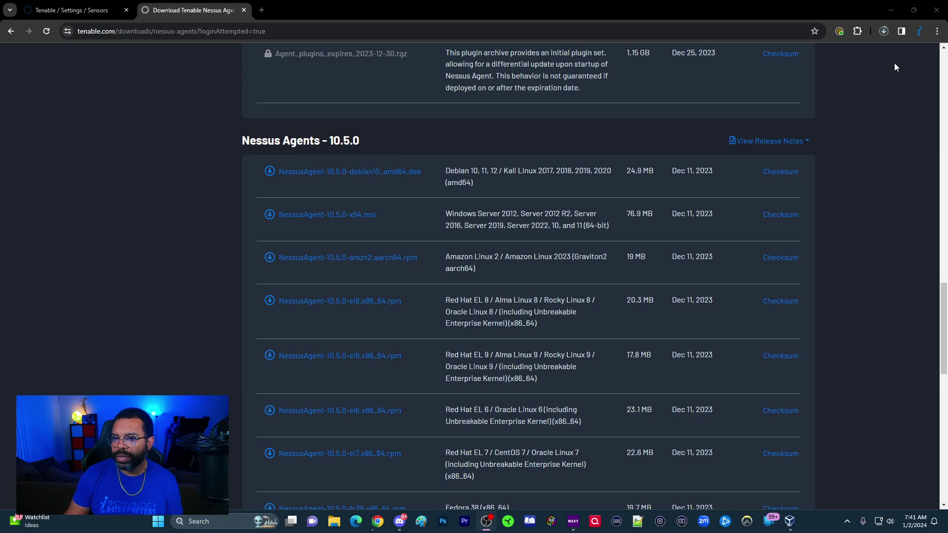
# Step: Run the downloaded installer, accept the licence, keep the default folder and choose Typical setup
pyautogui.click(885, 32)
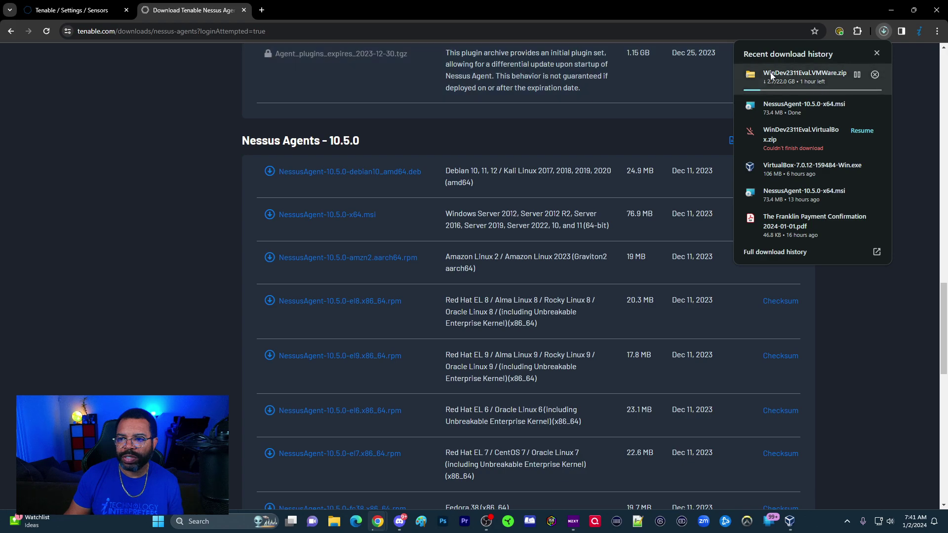
pyautogui.click(804, 107)
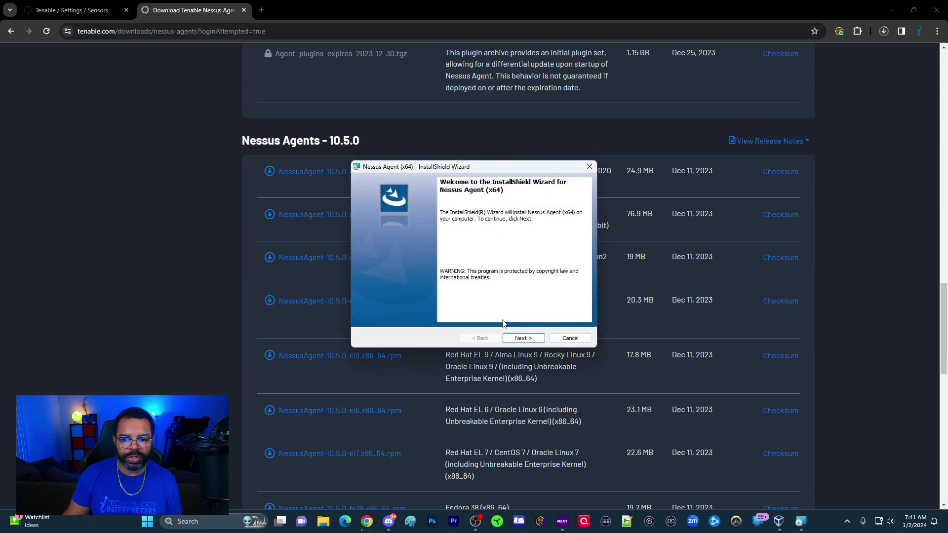
pyautogui.click(535, 341)
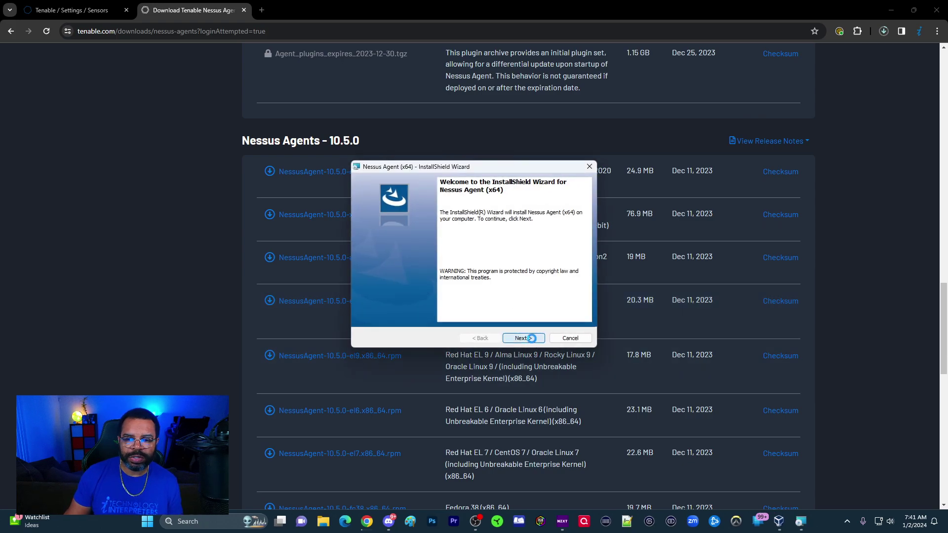
pyautogui.click(390, 302)
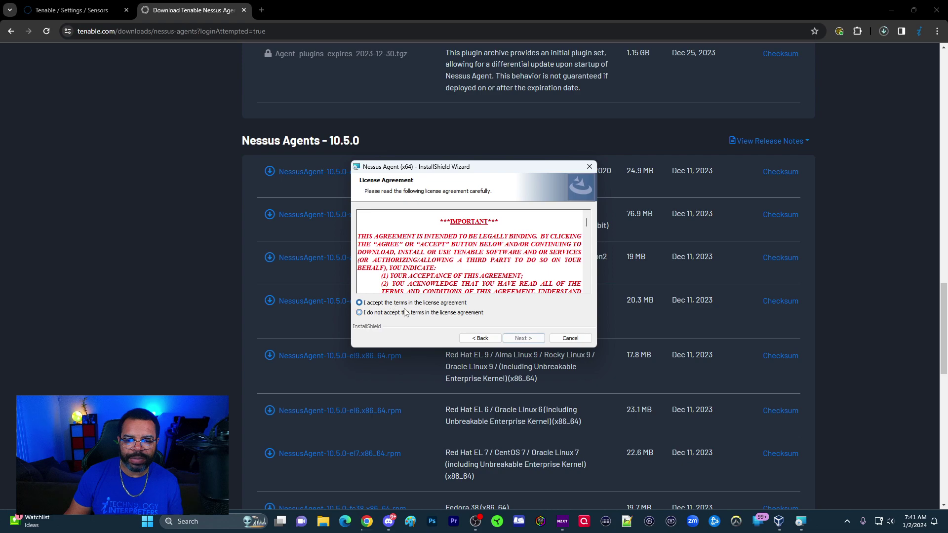
pyautogui.click(525, 340)
pyautogui.click(525, 341)
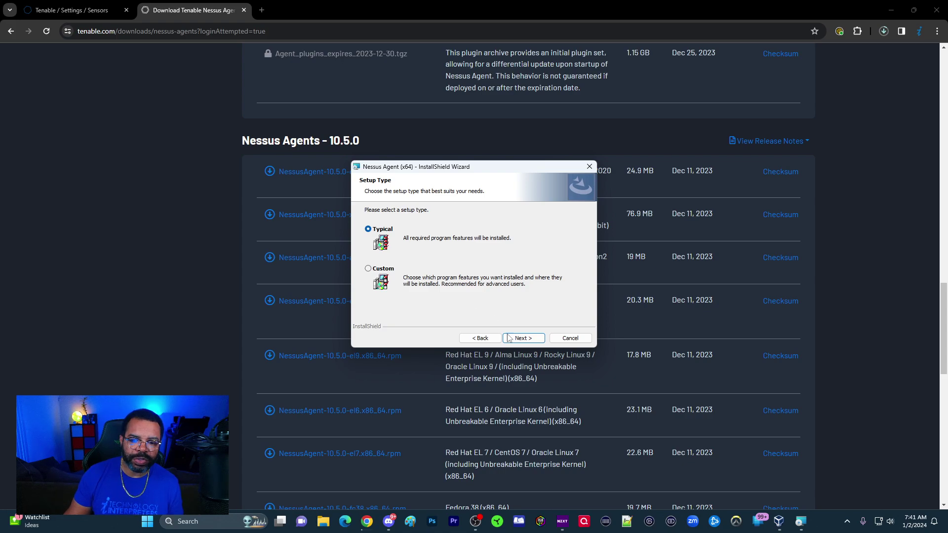
pyautogui.click(525, 339)
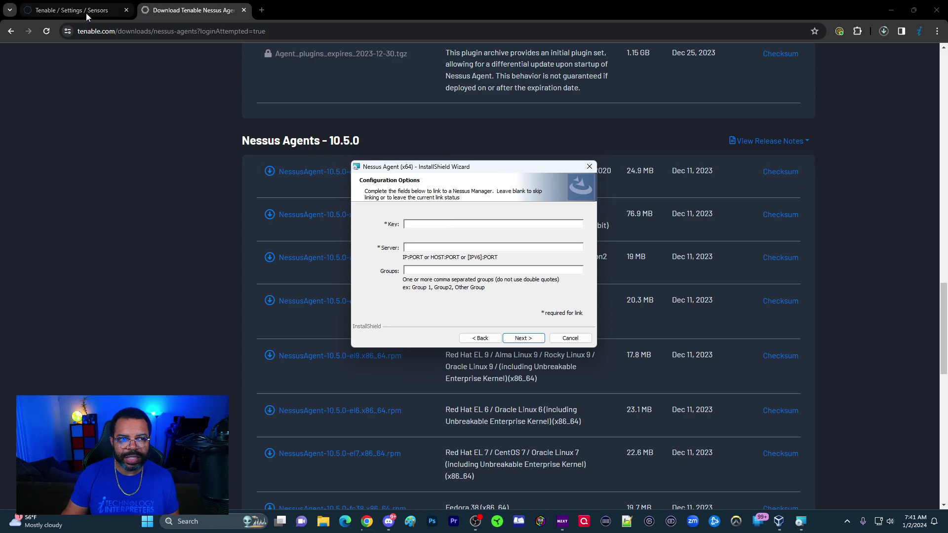
# Step: Copy the linking key from Tenable again and paste it into the wizard's Key field
pyautogui.click(86, 12)
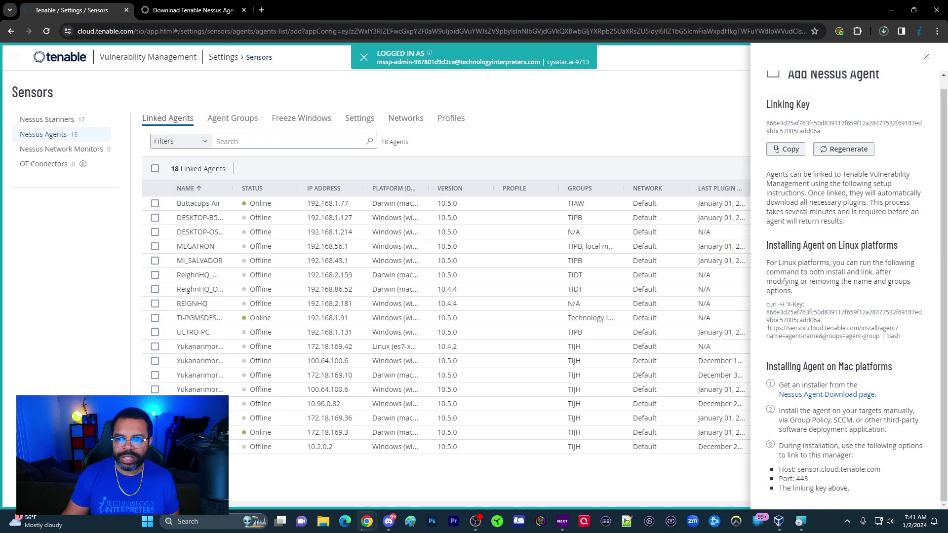
pyautogui.click(801, 150)
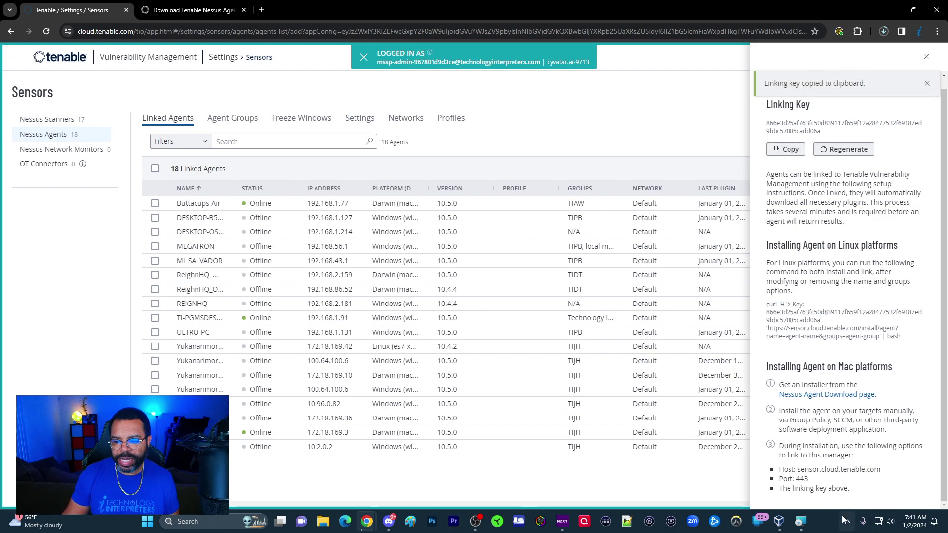
pyautogui.click(797, 527)
pyautogui.click(420, 224)
pyautogui.hotkey('ctrl', 'v')
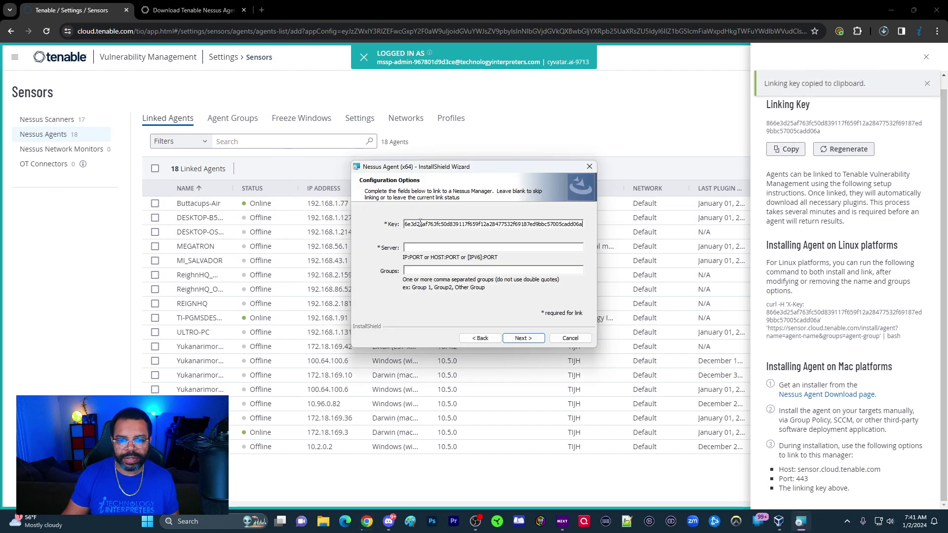
# Step: Copy cloud.tenable.com from the browser address bar and paste it as the Server
pyautogui.click(128, 33)
pyautogui.click(131, 32)
pyautogui.moveTo(156, 33); pyautogui.dragTo(102, 31)
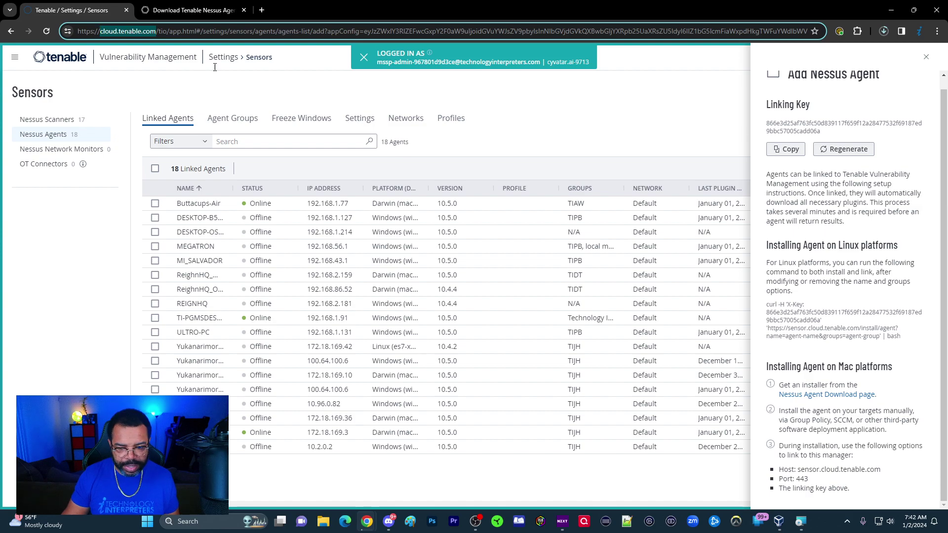
pyautogui.click(800, 521)
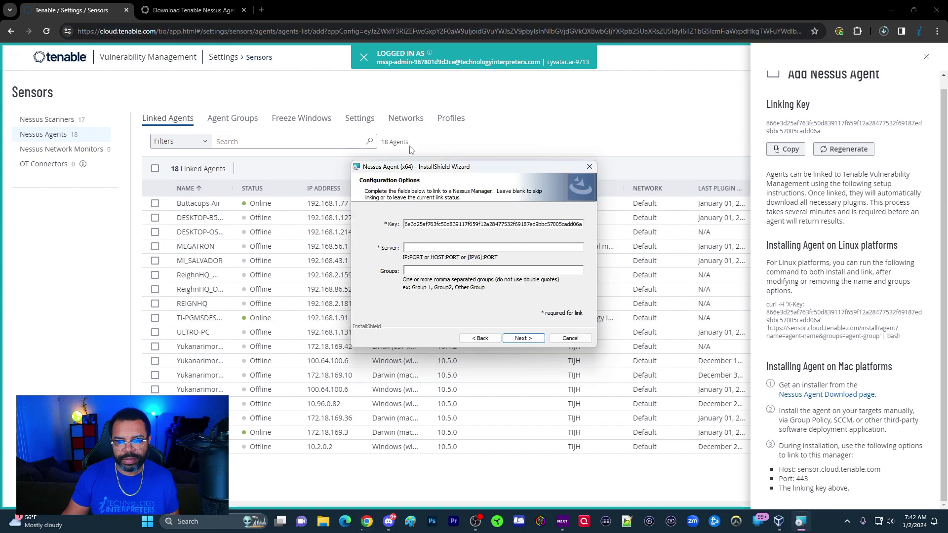
pyautogui.hotkey('ctrl', 'v')
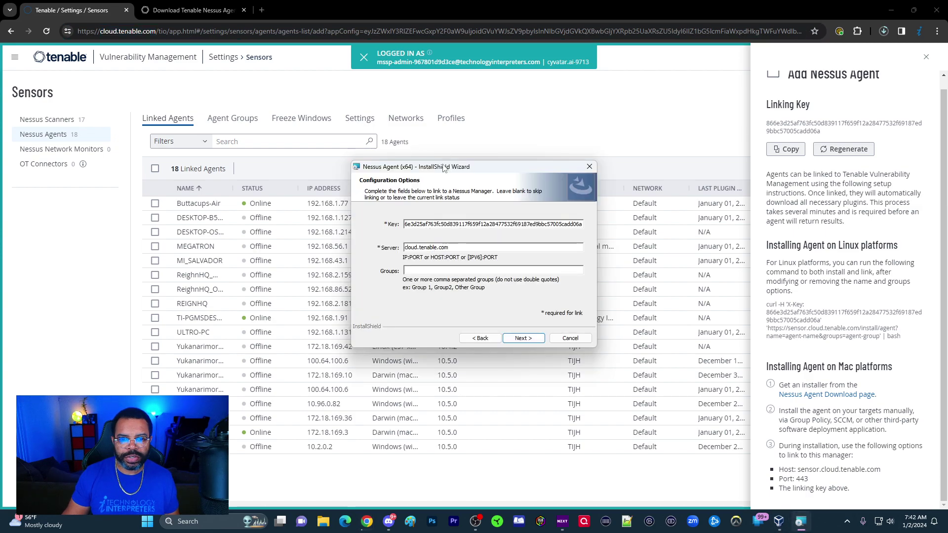
# Step: Copy the Technology Interpreters group name from Agent Groups and paste it into Groups
pyautogui.moveTo(450, 170); pyautogui.dragTo(687, 224)
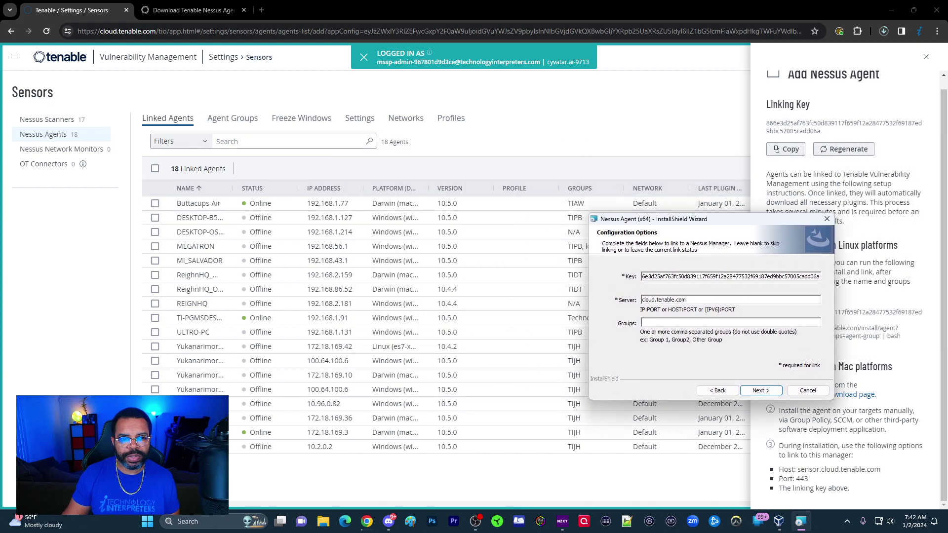
pyautogui.click(229, 123)
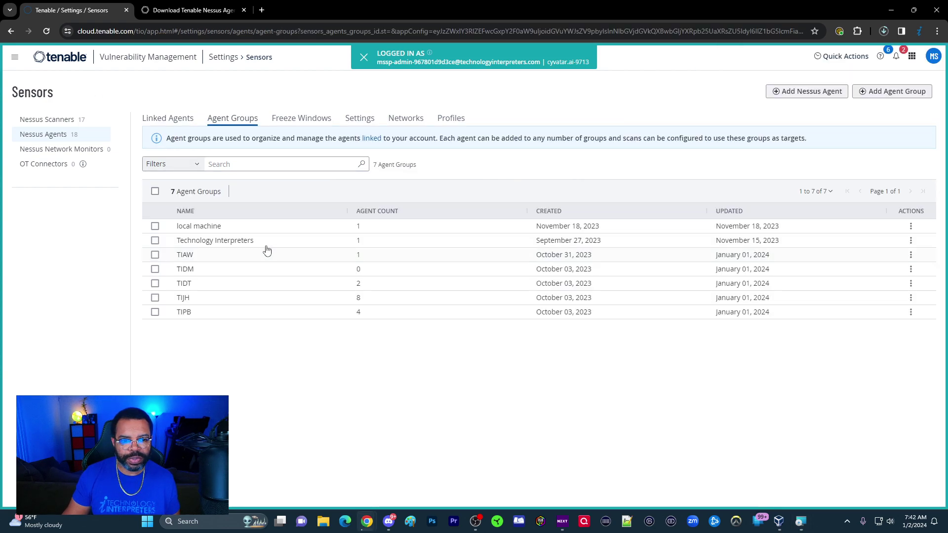
pyautogui.click(187, 241)
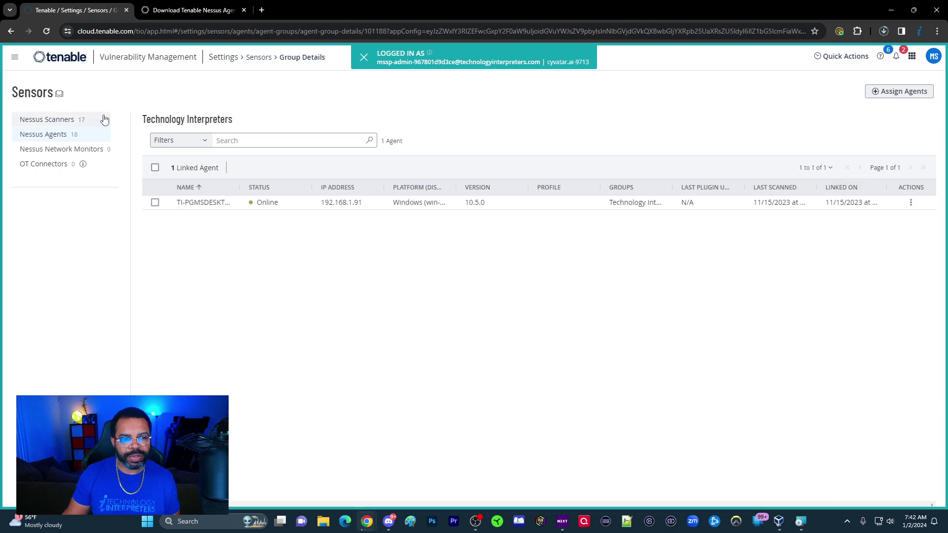
pyautogui.moveTo(137, 117); pyautogui.dragTo(251, 123)
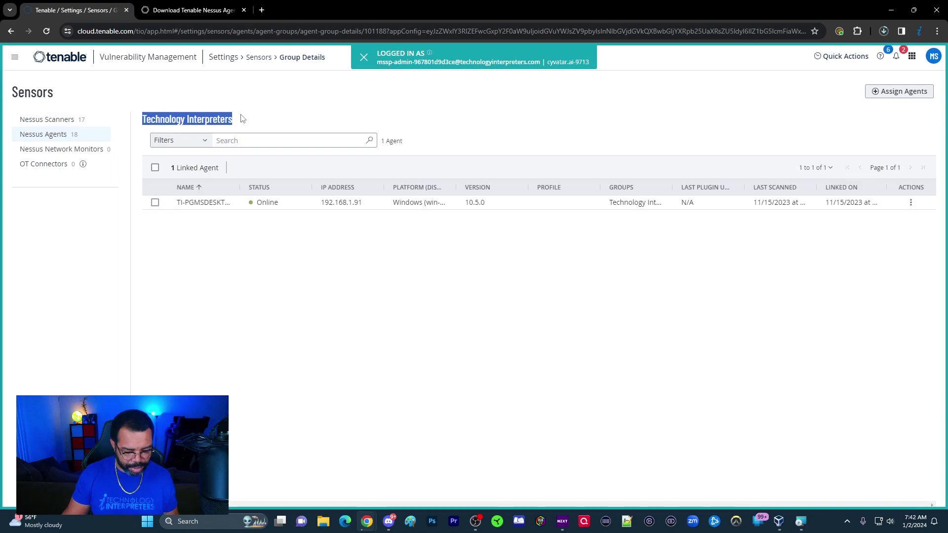
pyautogui.click(800, 520)
pyautogui.click(714, 324)
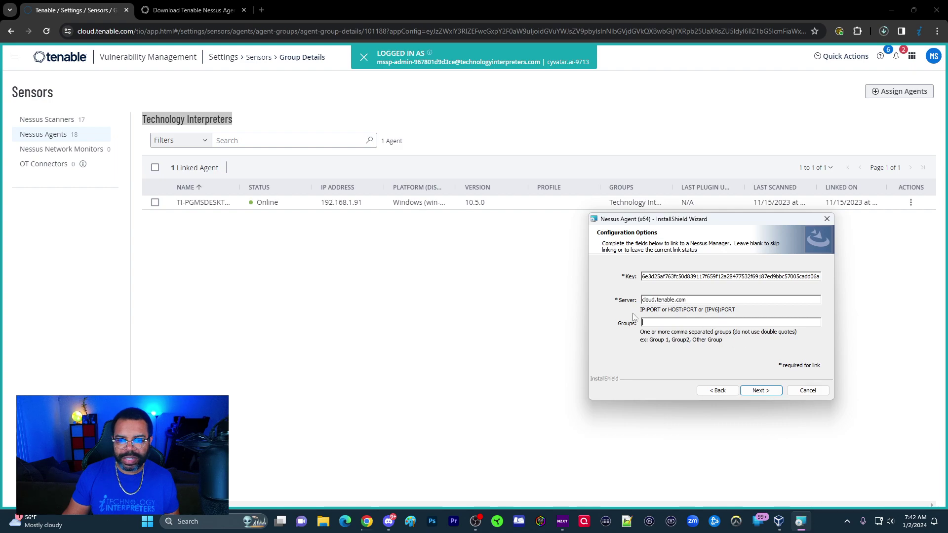
pyautogui.hotkey('ctrl', 'v')
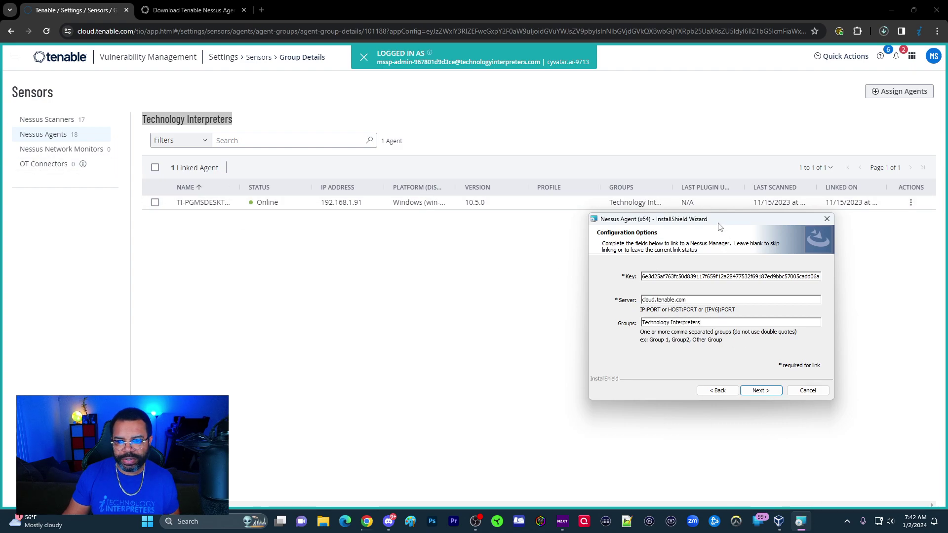
# Step: Accept the link settings and start the Nessus Agent installation
pyautogui.moveTo(720, 227); pyautogui.dragTo(355, 148)
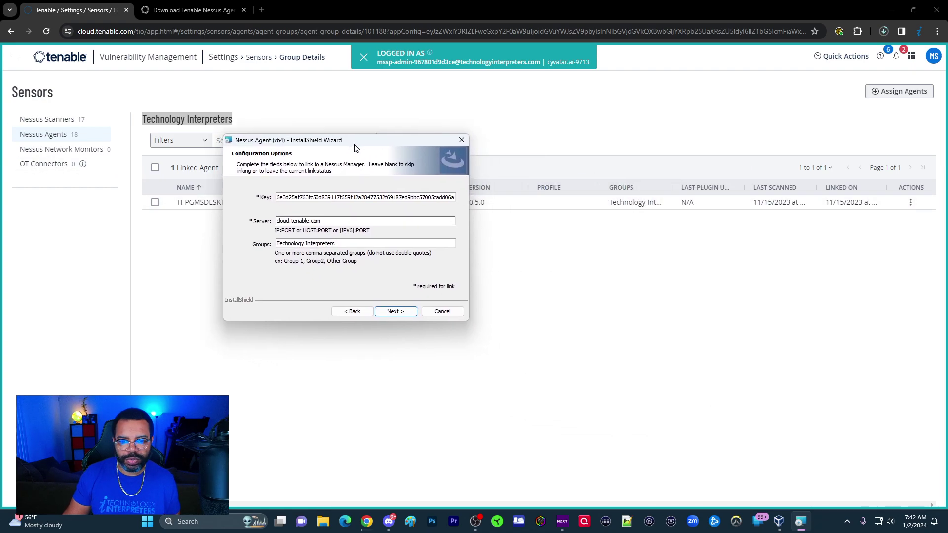
pyautogui.click(394, 309)
pyautogui.click(397, 313)
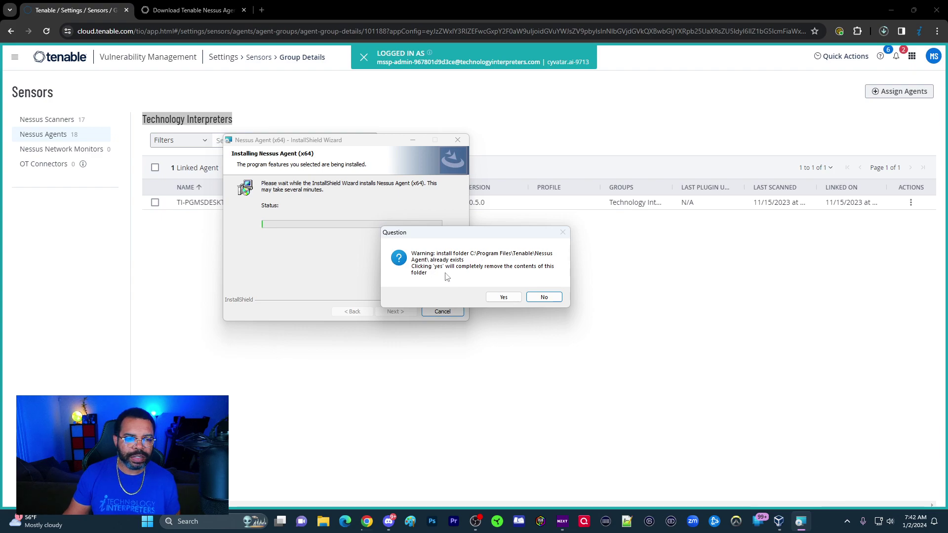
# Step: Allow overwriting the existing install folder, then finish and close the installer
pyautogui.click(503, 297)
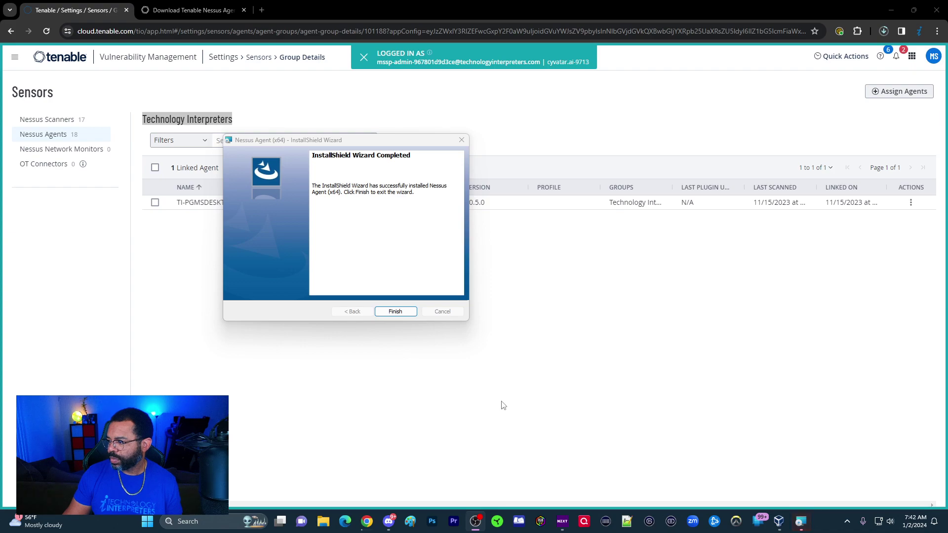
pyautogui.press('Return')
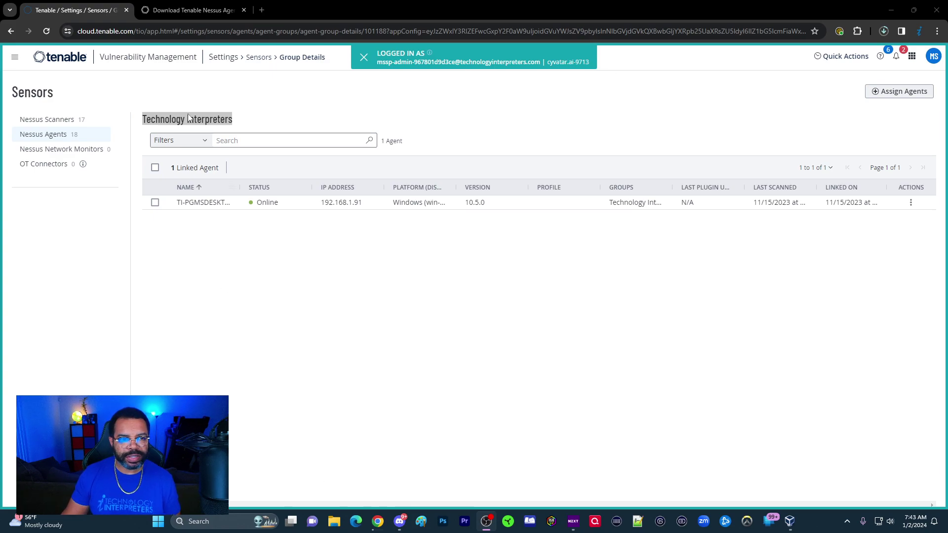
pyautogui.click(47, 32)
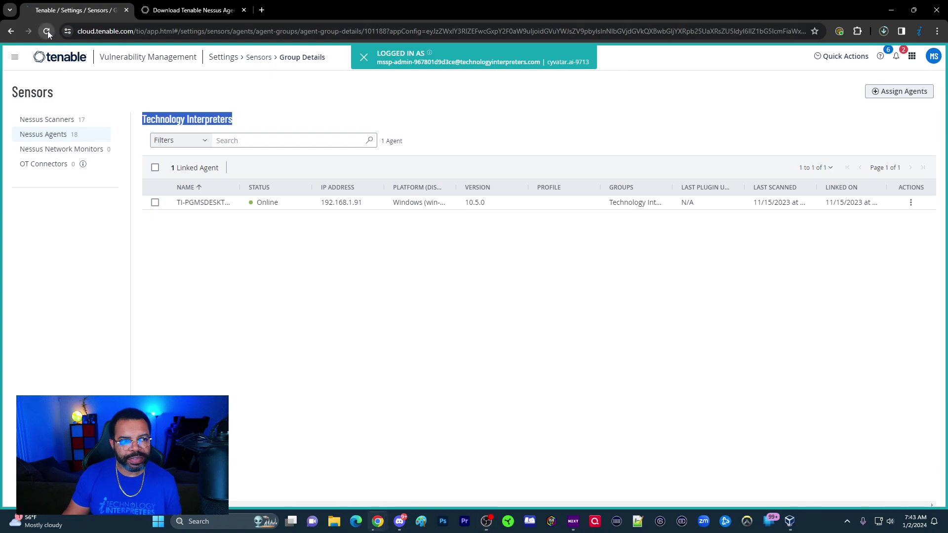
pyautogui.click(47, 32)
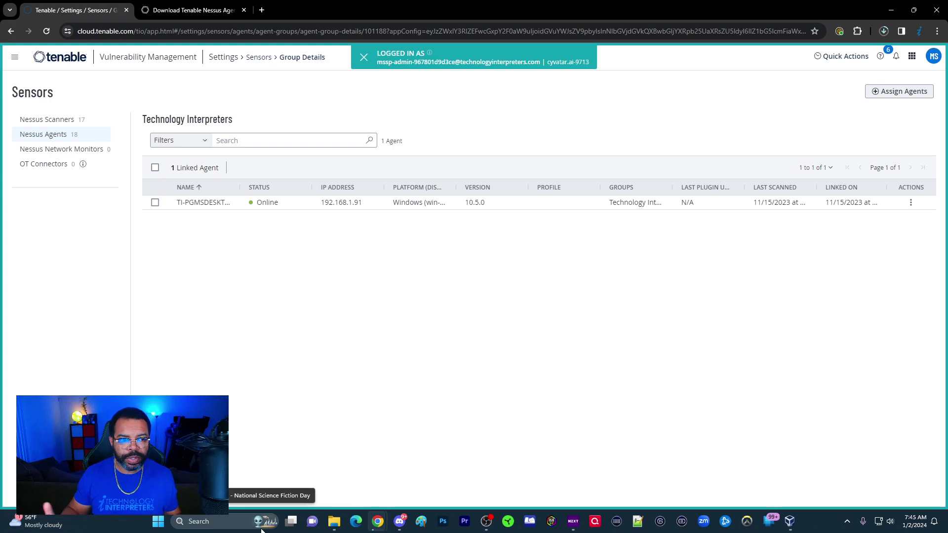
# Step: Search for 'power' and open an administrator PowerShell window
pyautogui.click(232, 521)
pyautogui.write('power')
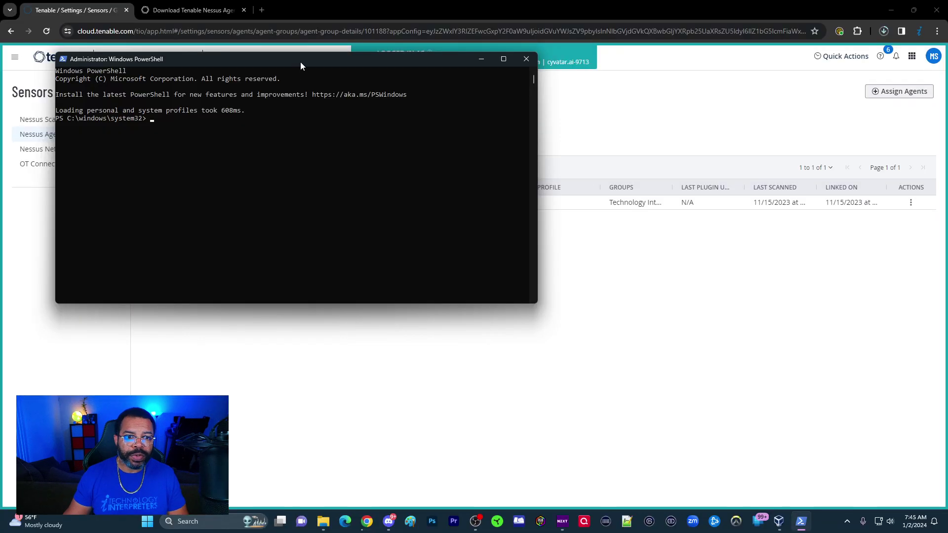
pyautogui.moveTo(300, 62); pyautogui.dragTo(470, 189)
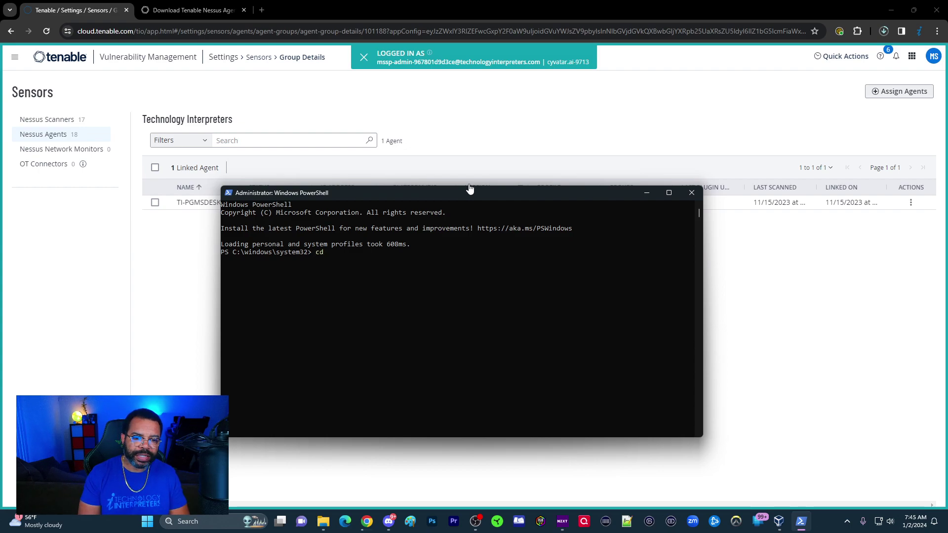
# Step: Change into C:\Program Files\Tenable\Nessus Agent using Tab completion and list its files with dir
pyautogui.write('c:\\p')
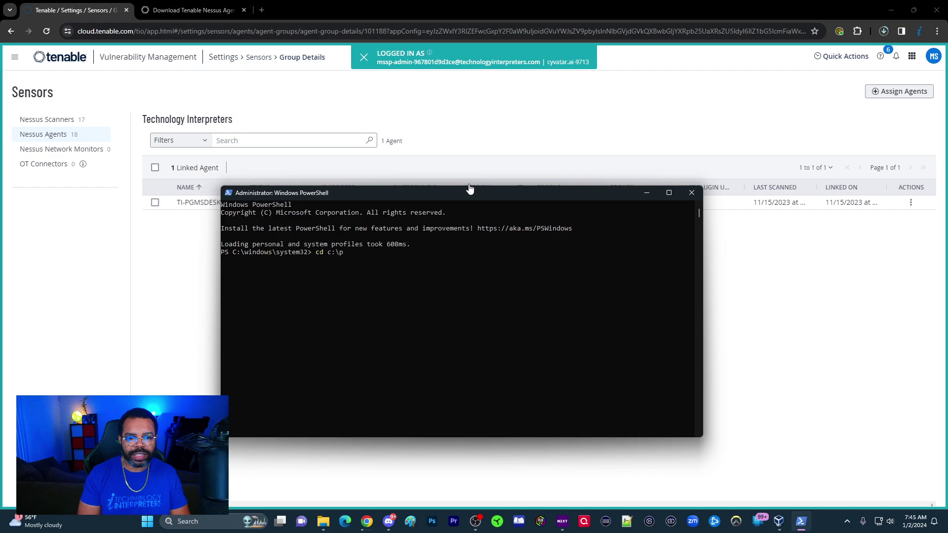
pyautogui.write('oror')
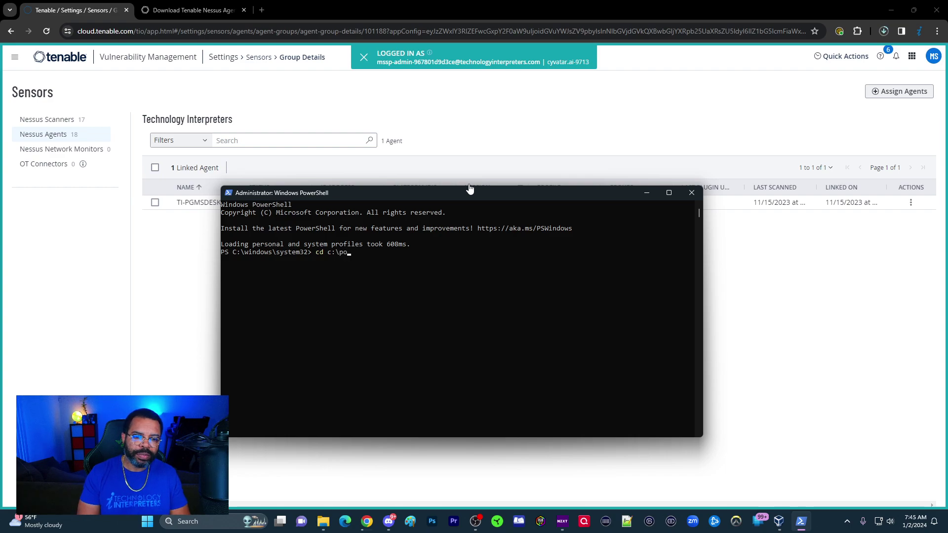
pyautogui.press('BackSpace')
pyautogui.write('ro')
pyautogui.press('Tab')
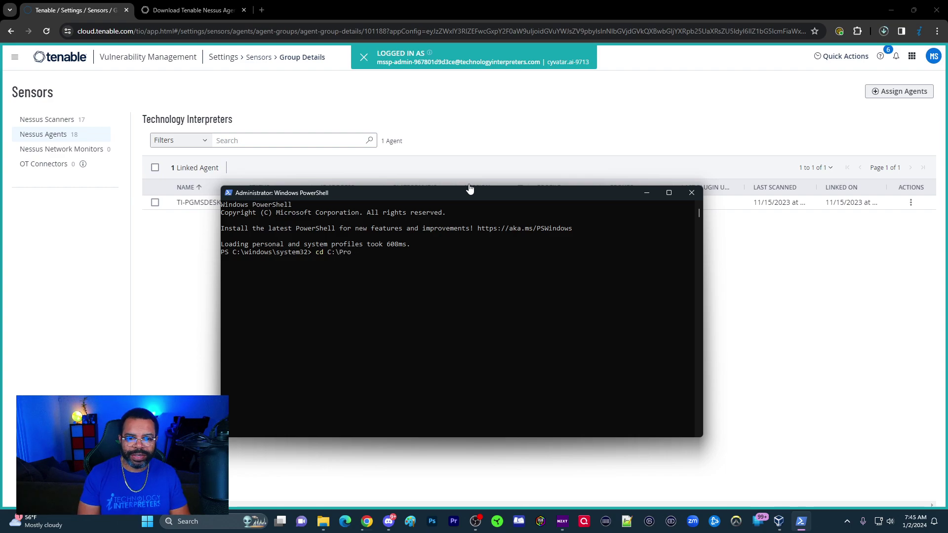
pyautogui.write('g')
pyautogui.press('Tab')
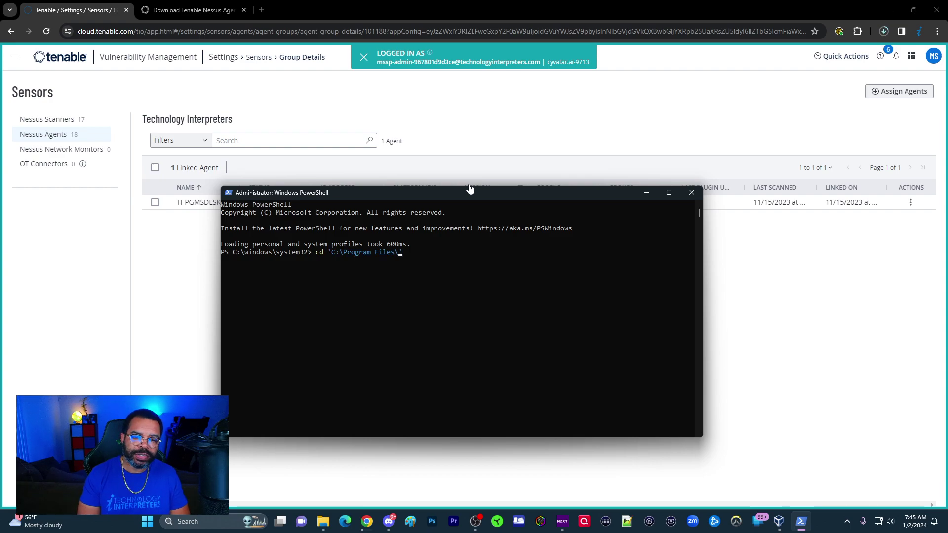
pyautogui.write('tne')
pyautogui.press('Tab')
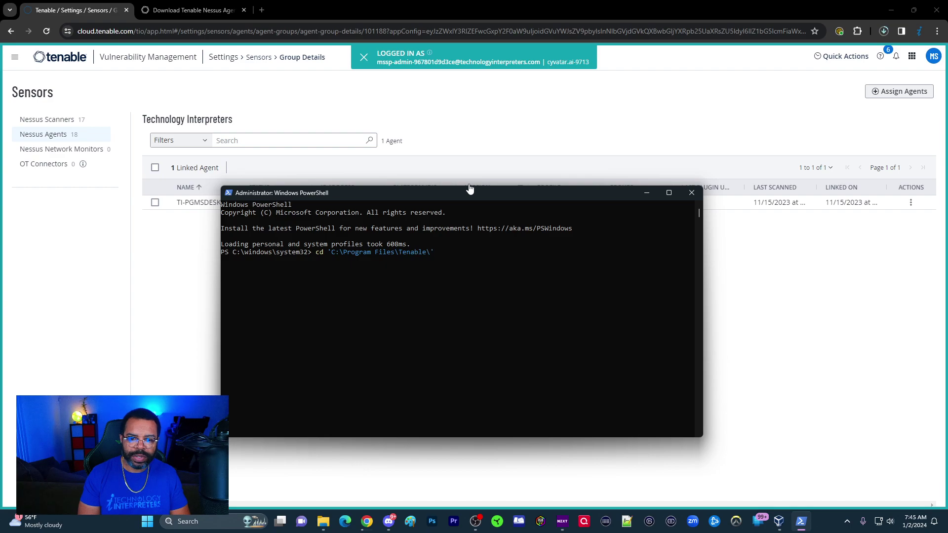
pyautogui.write('ness')
pyautogui.press('Tab')
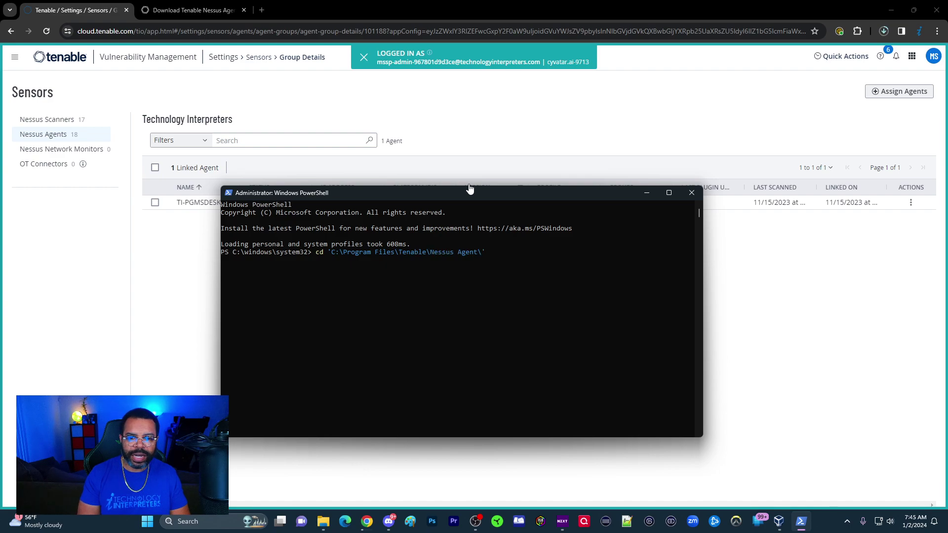
pyautogui.press('Return')
pyautogui.write('dir')
pyautogui.press('Return')
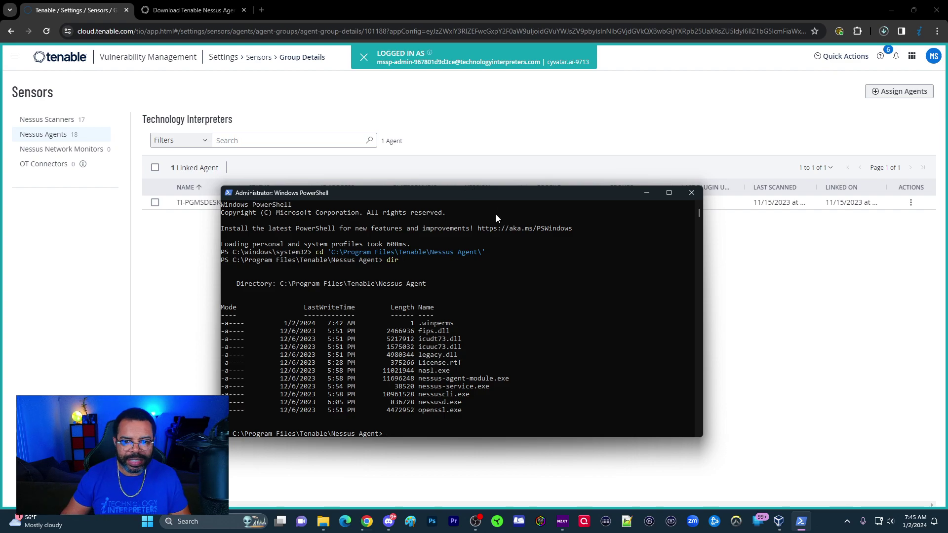
# Step: Type .\nessuscli.exe agent link --key= at the PowerShell prompt
pyautogui.moveTo(478, 199); pyautogui.dragTo(464, 146)
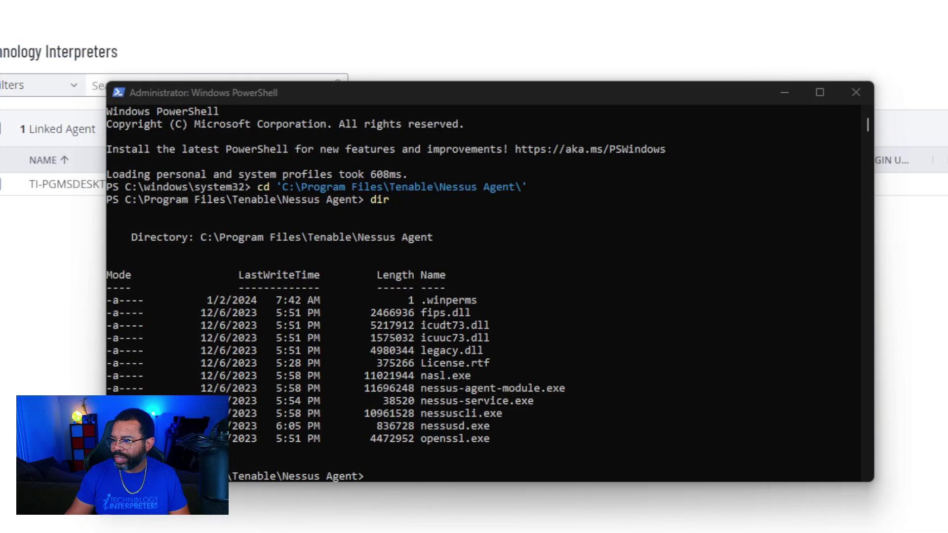
pyautogui.moveTo(383, 101); pyautogui.dragTo(437, 26)
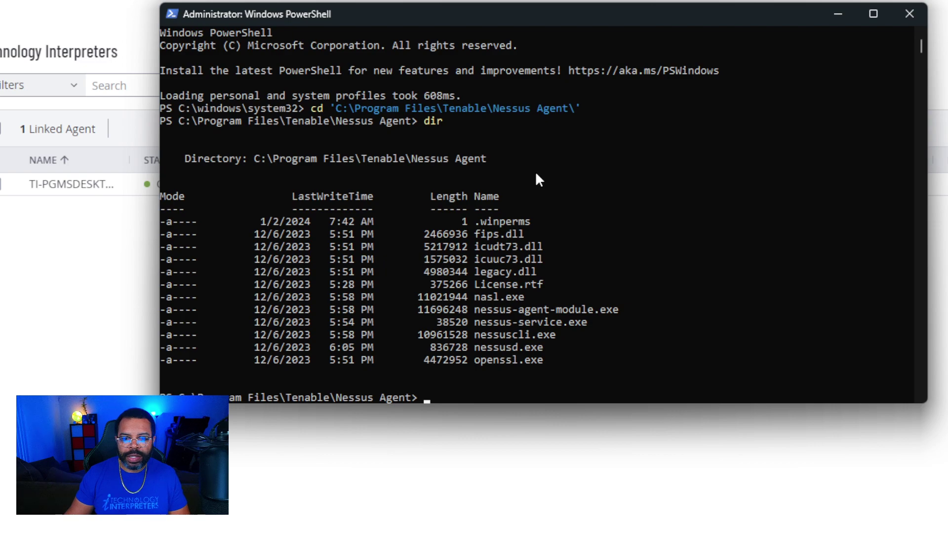
pyautogui.click(558, 159)
pyautogui.write('.')
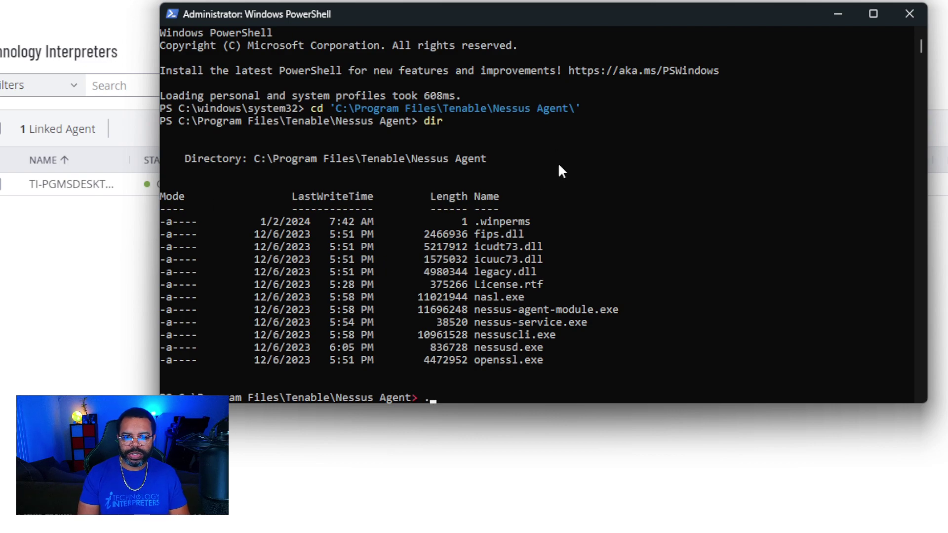
pyautogui.write('\\')
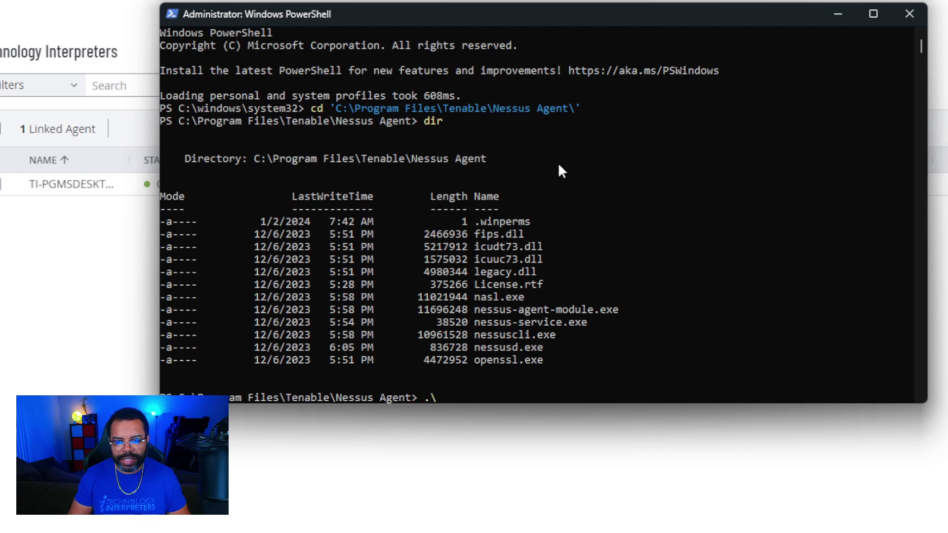
pyautogui.press('BackSpace')
pyautogui.press('BackSpace')
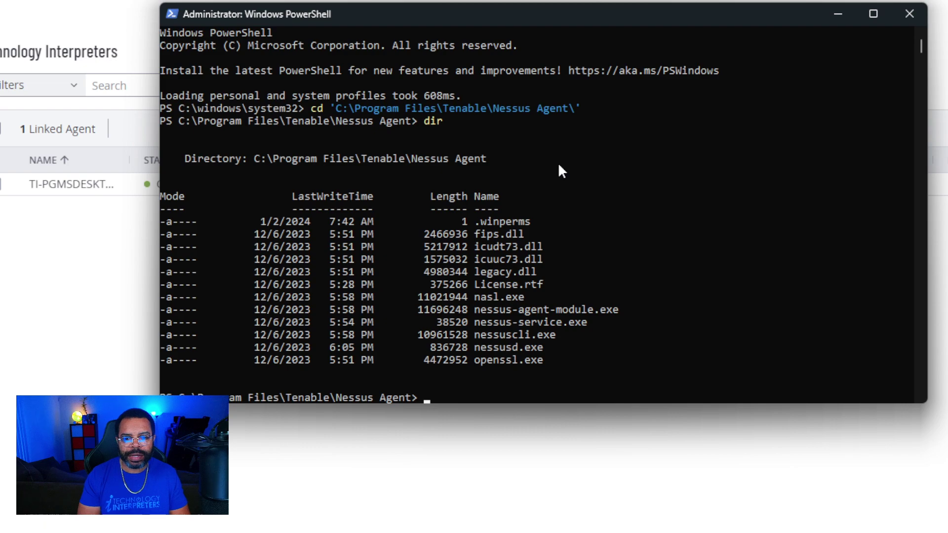
pyautogui.write('.')
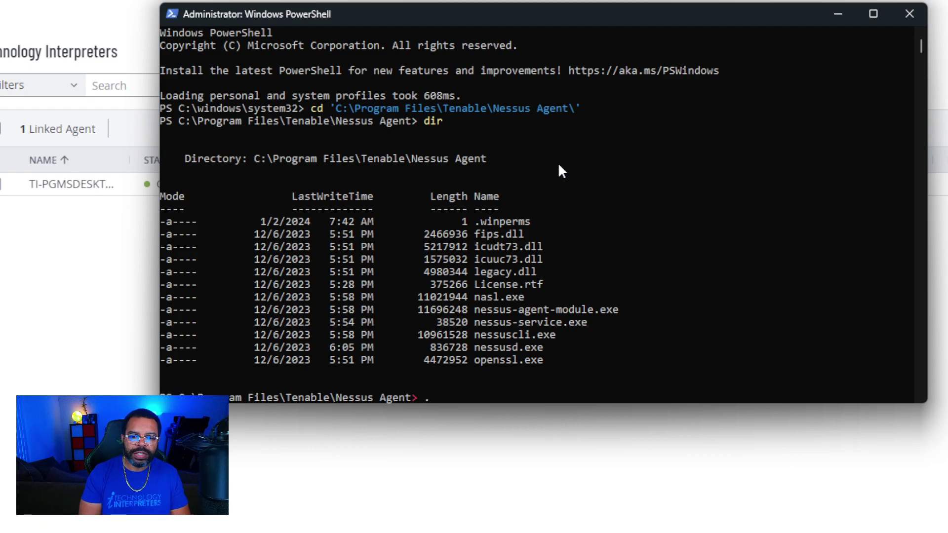
pyautogui.write('\\')
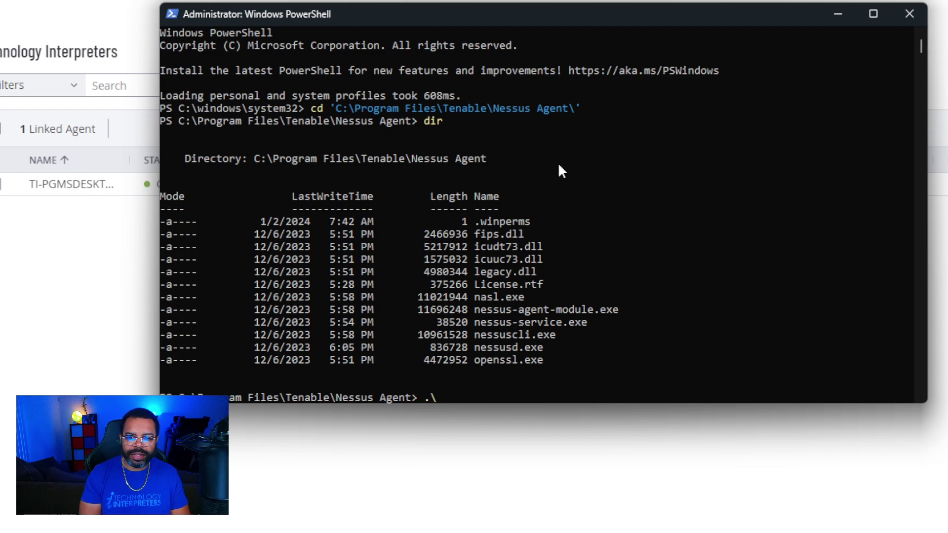
pyautogui.write('nes')
pyautogui.press('Tab')
pyautogui.press('Tab')
pyautogui.press('Tab')
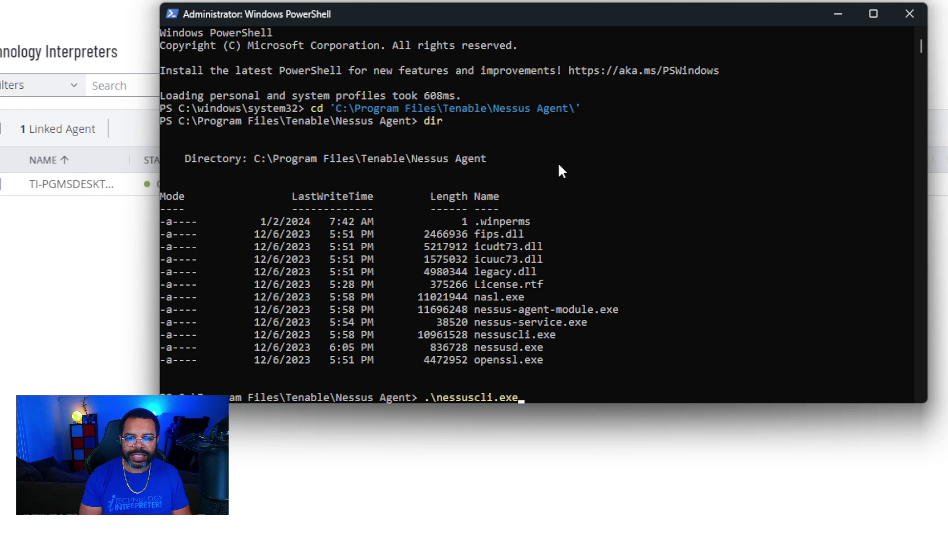
pyautogui.write('a')
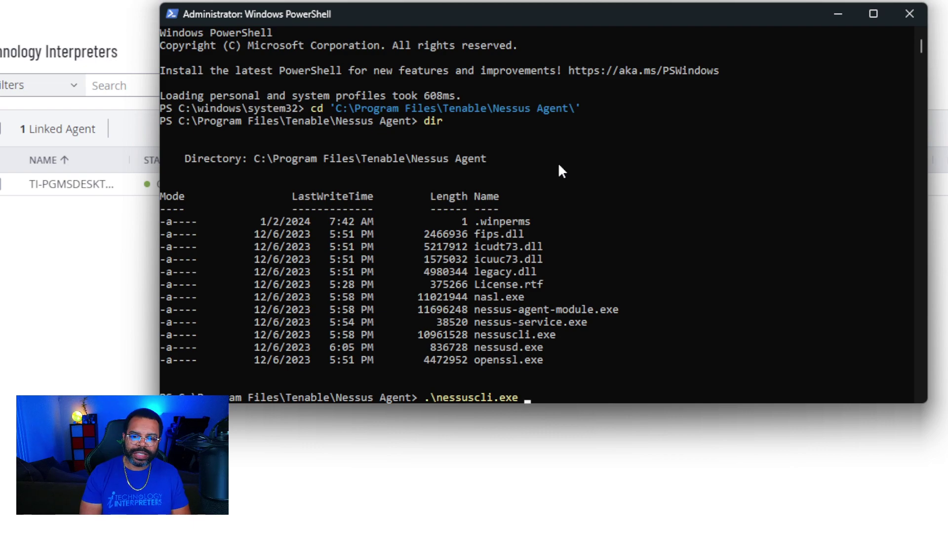
pyautogui.write('gent link')
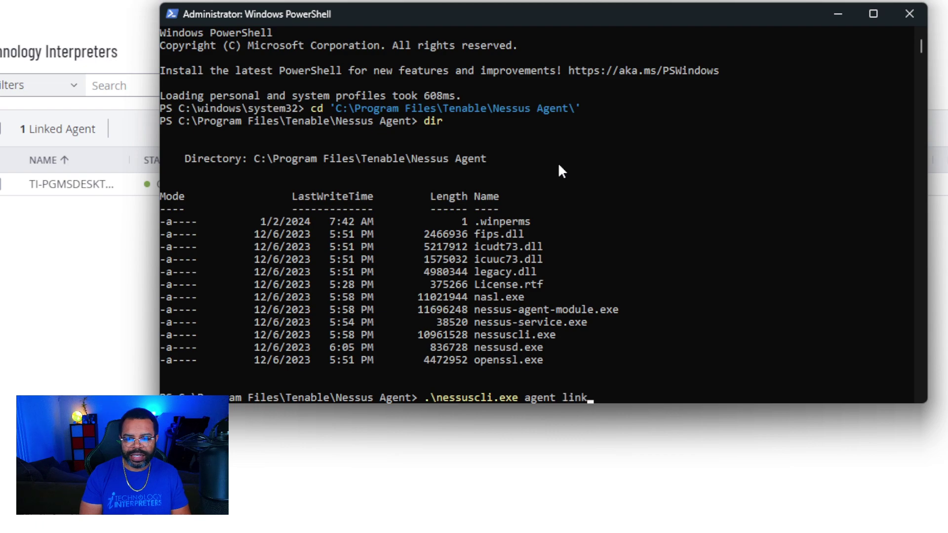
pyautogui.write(' --')
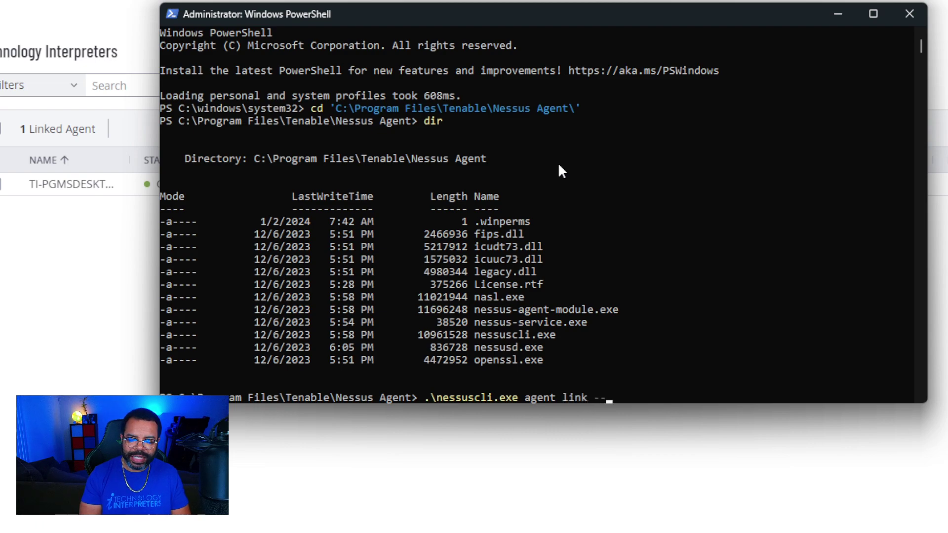
pyautogui.write('key=')
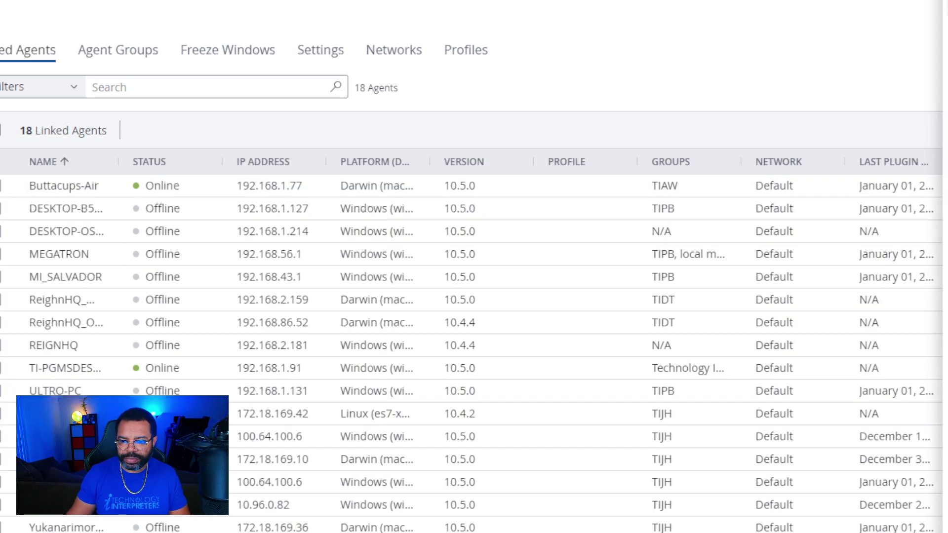
# Step: Paste the linking key and add --host=cloud.tenable.com, port 443 and --groups='Technology Interpreters'
pyautogui.hotkey('alt', 'Tab')
pyautogui.click(520, 217)
pyautogui.rightClick(521, 215)
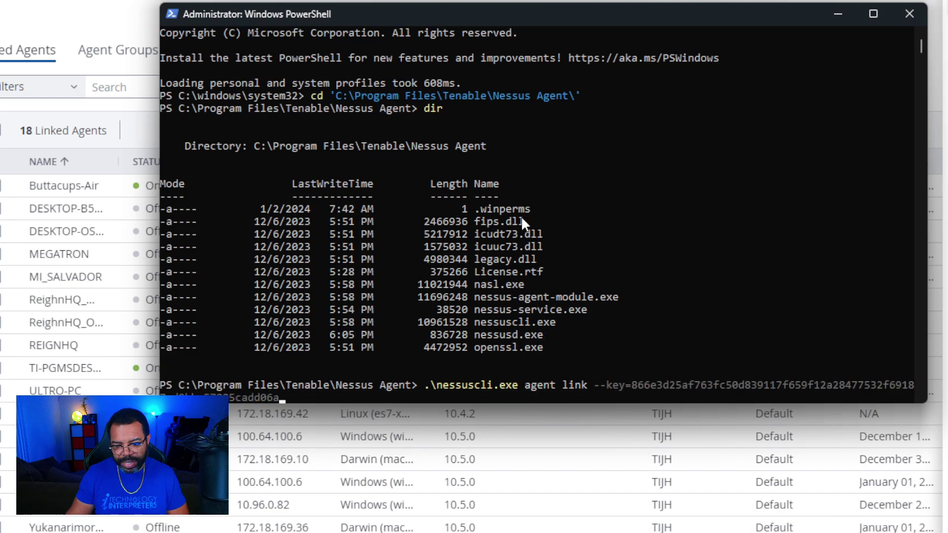
pyautogui.write('-')
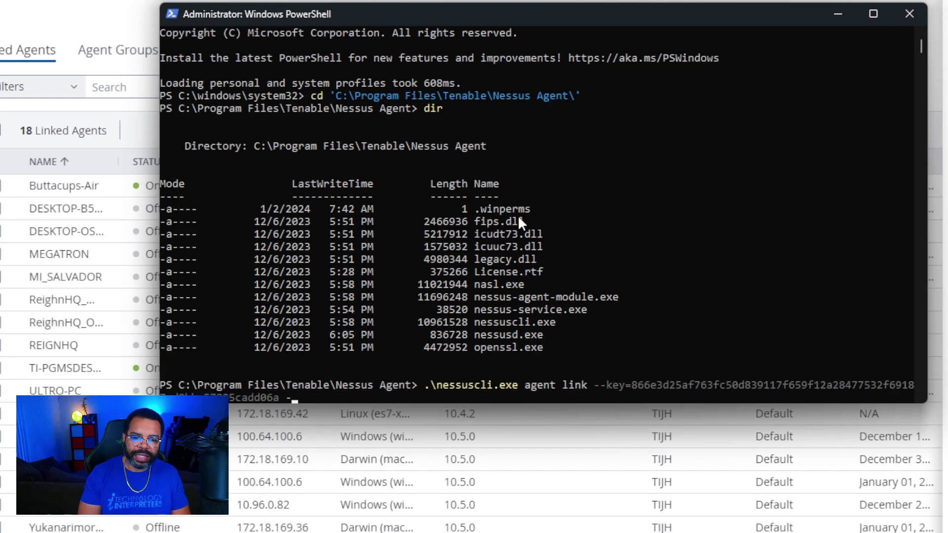
pyautogui.write('-ho')
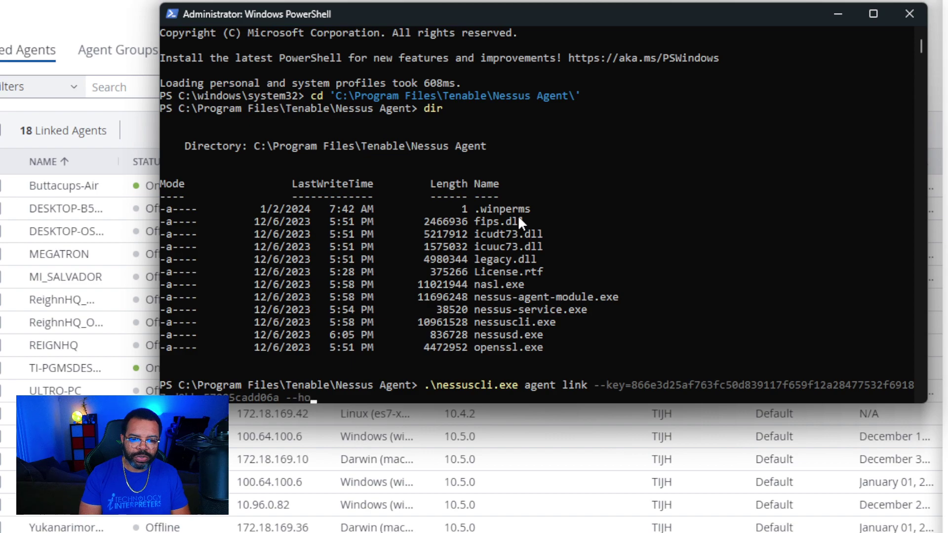
pyautogui.write('st=clou')
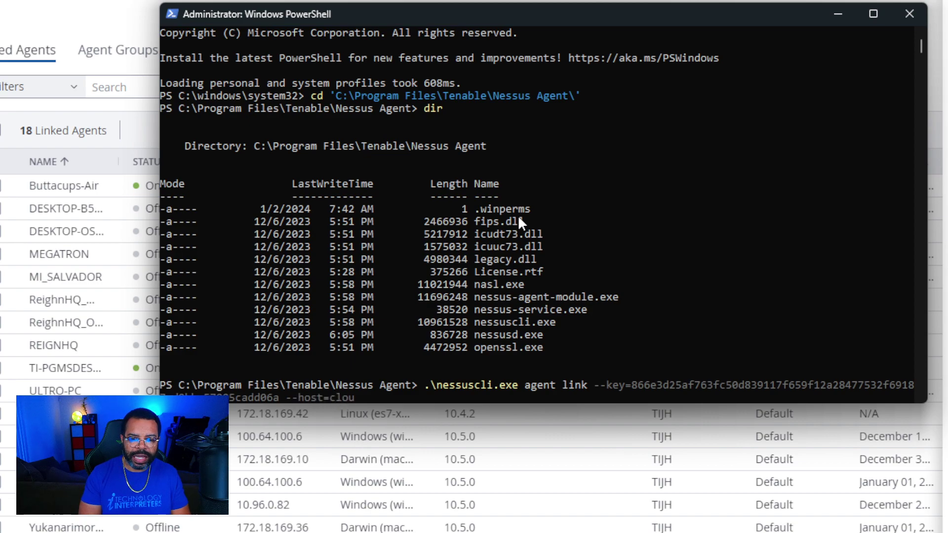
pyautogui.write('d.tenable.com --port')
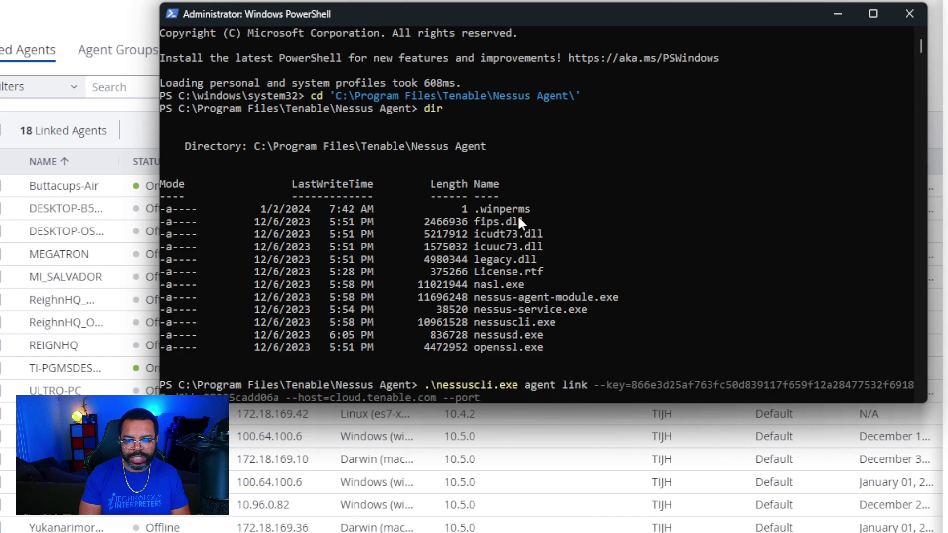
pyautogui.write(':')
pyautogui.write('=443')
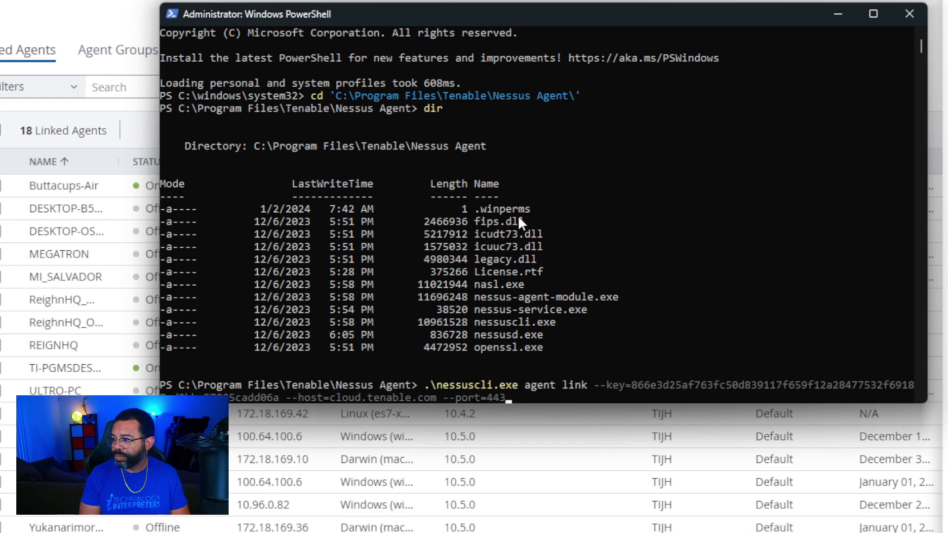
pyautogui.write(' --groups=')
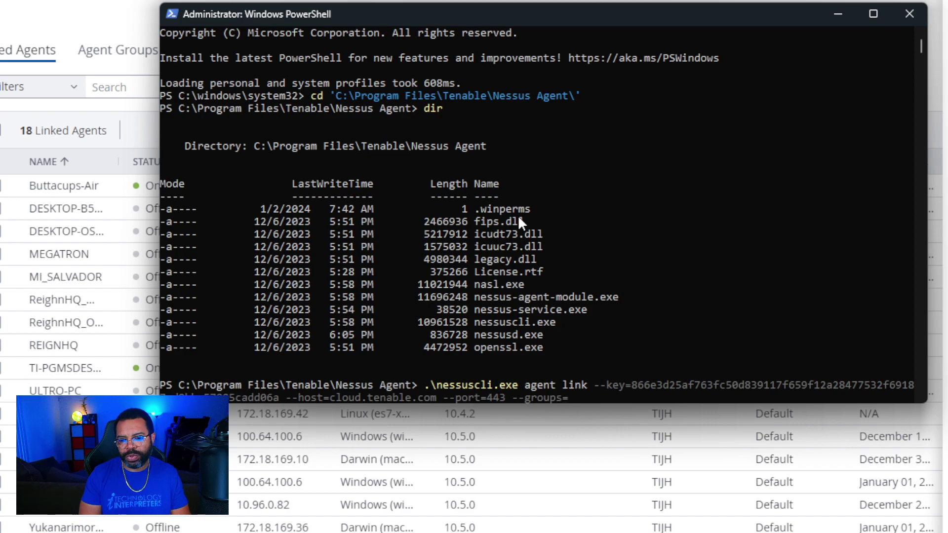
pyautogui.write("'")
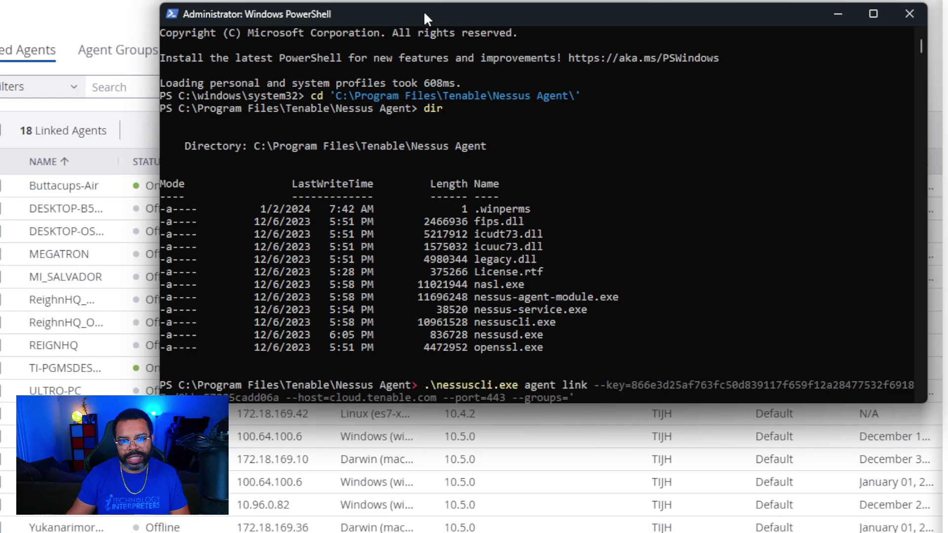
pyautogui.moveTo(424, 18); pyautogui.dragTo(437, 105)
pyautogui.write('T')
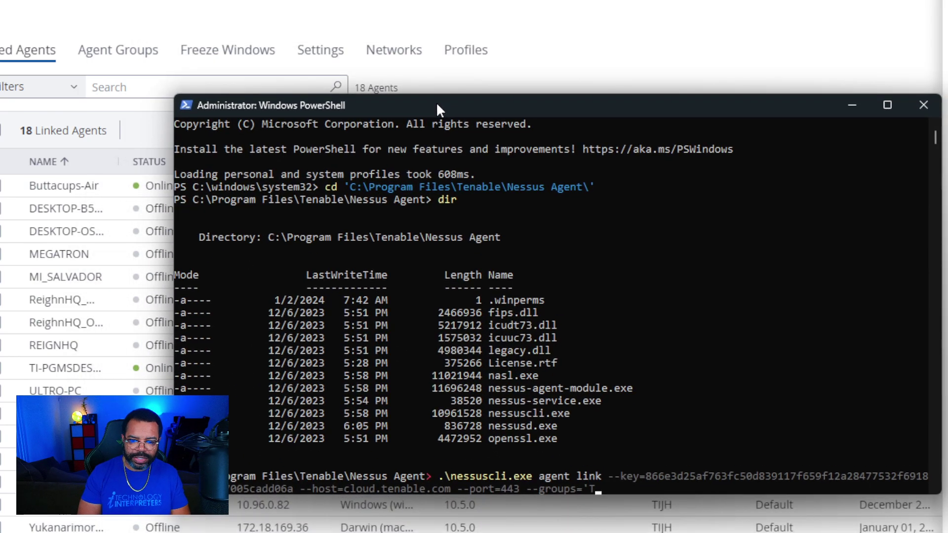
pyautogui.write('echnology I')
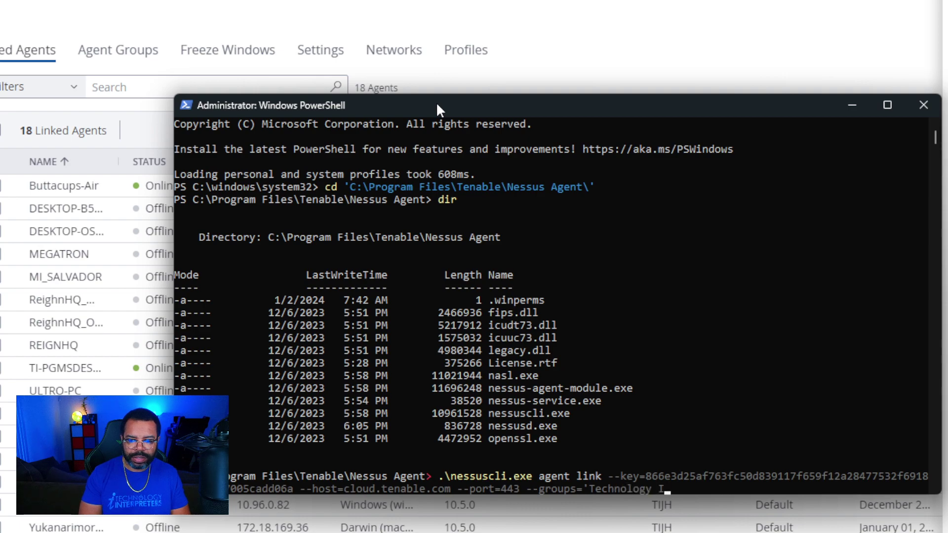
pyautogui.write('nterpreter')
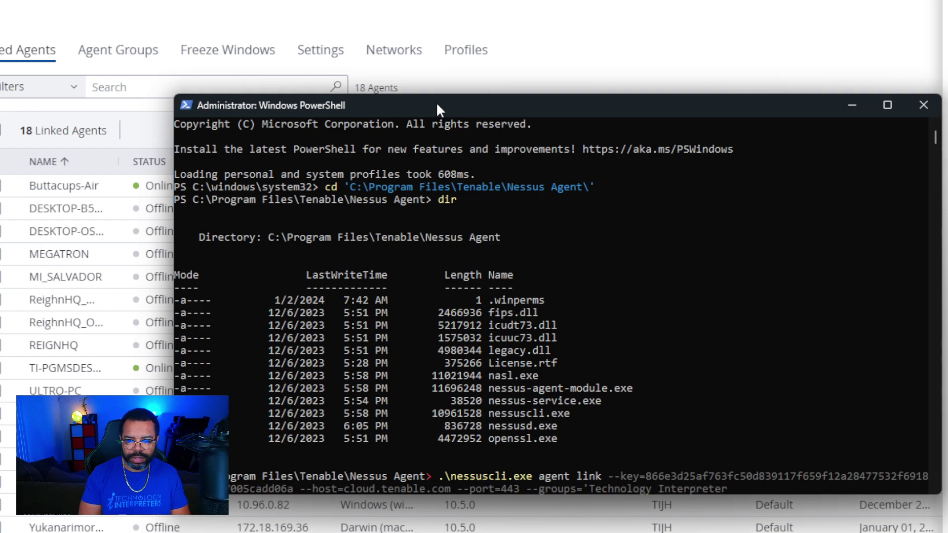
pyautogui.write("s'")
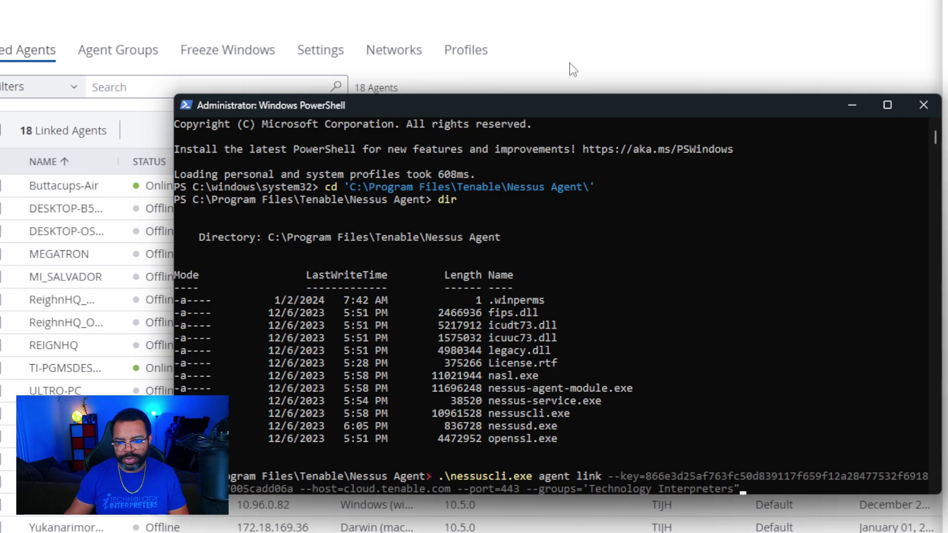
pyautogui.press('Left')
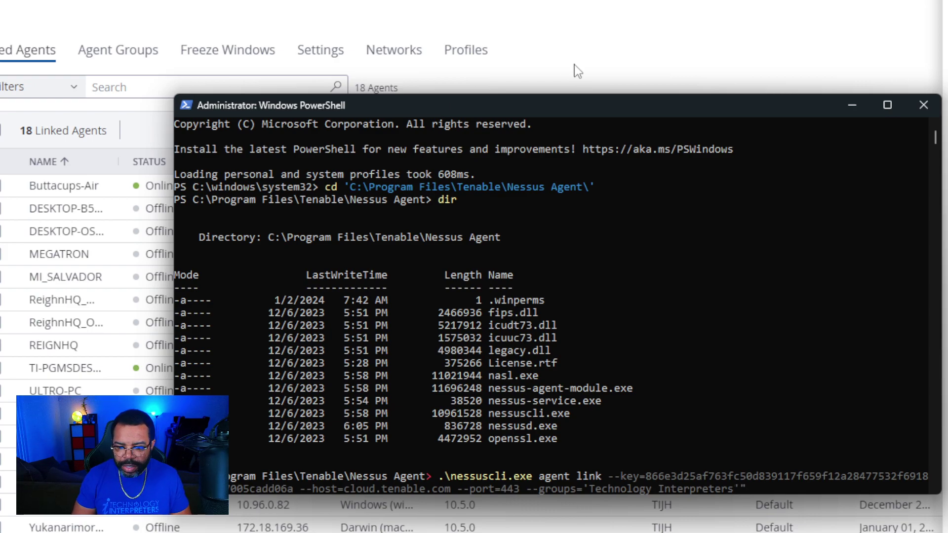
pyautogui.press('Right')
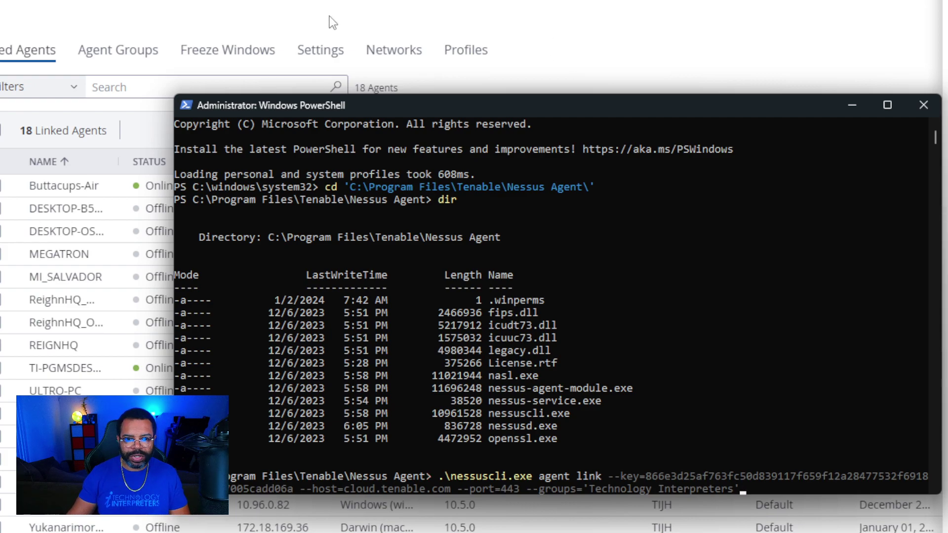
# Step: Check the Agent Groups overview, then return to PowerShell and exit the accidental selection mode
pyautogui.moveTo(410, 111); pyautogui.dragTo(505, 119)
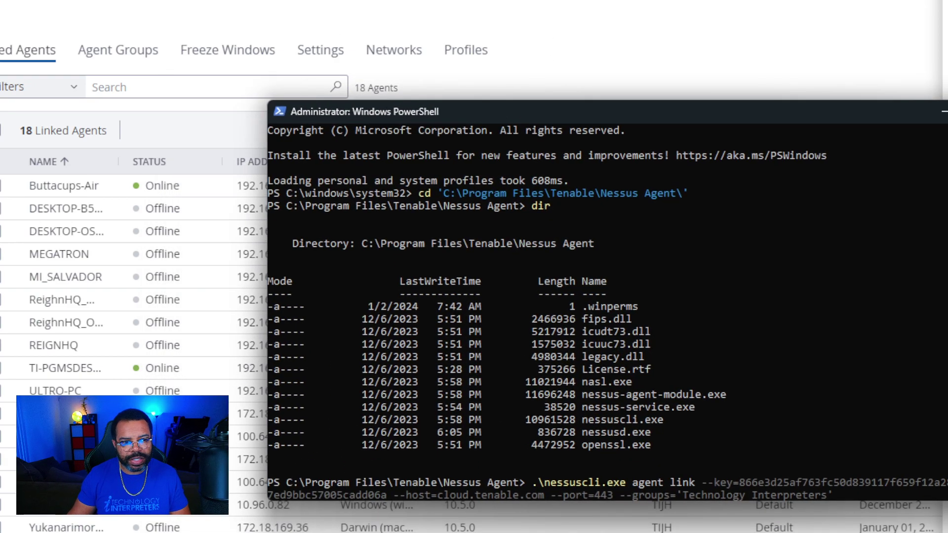
pyautogui.click(91, 57)
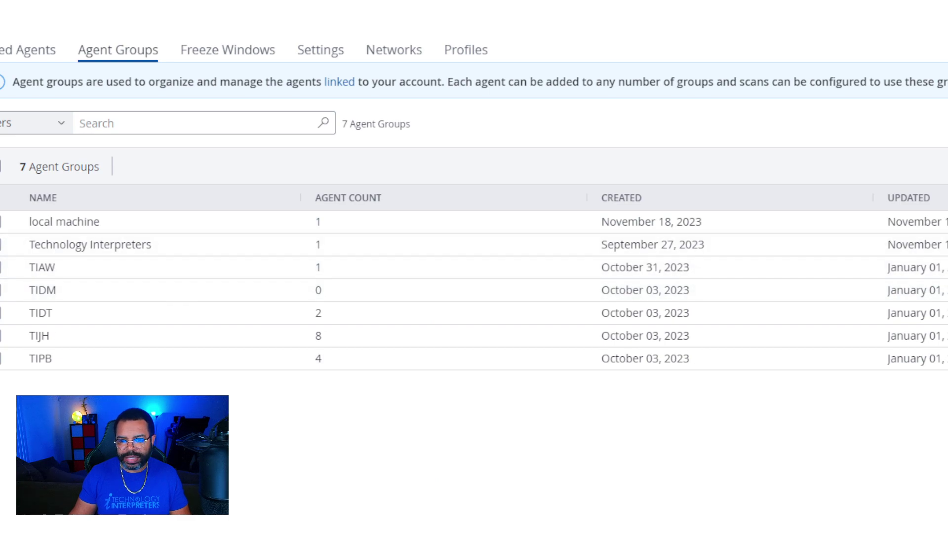
pyautogui.hotkey('alt', 'Tab')
pyautogui.click(716, 308)
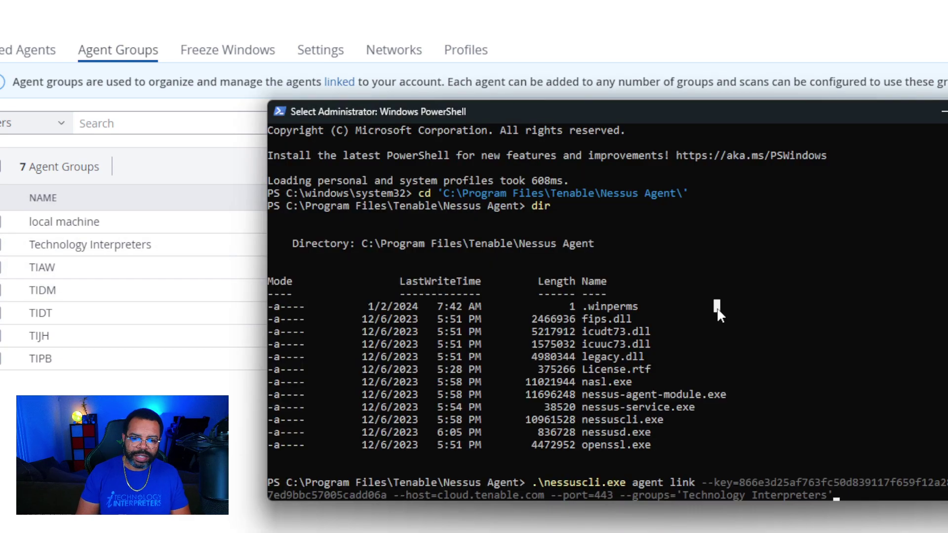
pyautogui.press('Escape')
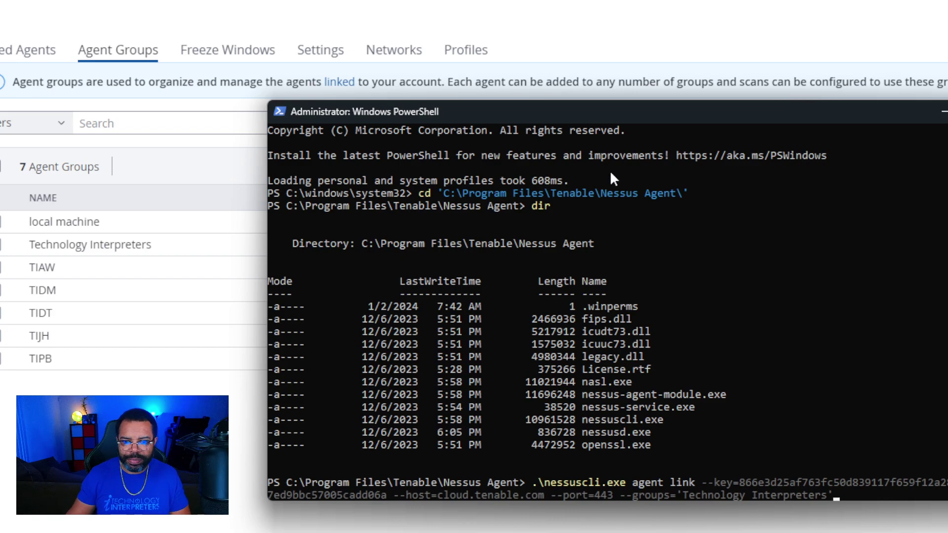
# Step: Run the nessuscli agent link command so it reports a successful link to cloud.tenable.com:443
pyautogui.moveTo(587, 118); pyautogui.dragTo(396, 54)
pyautogui.click(586, 296)
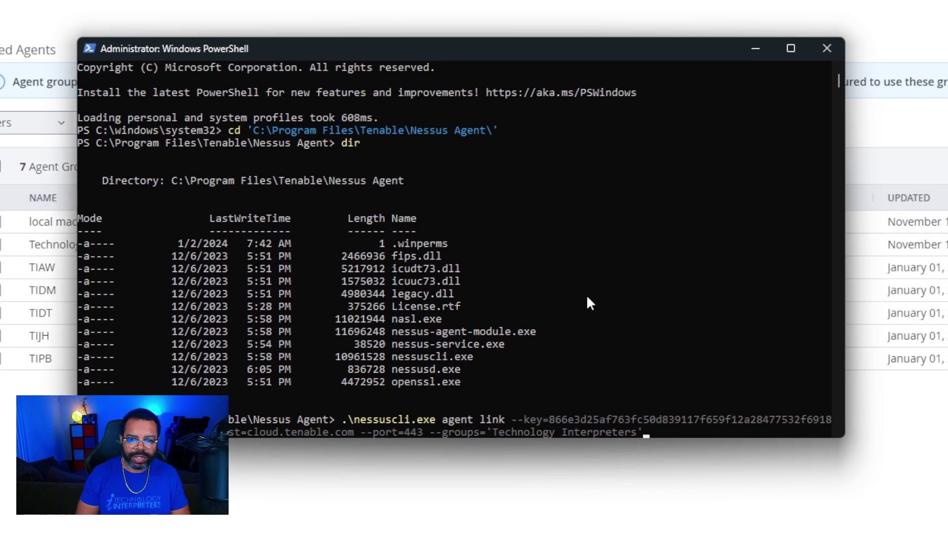
pyautogui.scroll(-4, 385, 341)
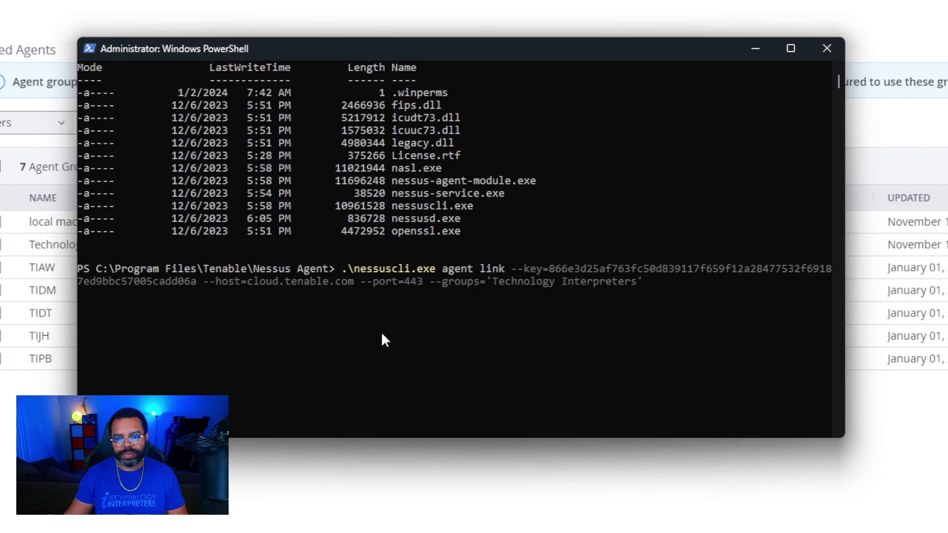
pyautogui.click(627, 219)
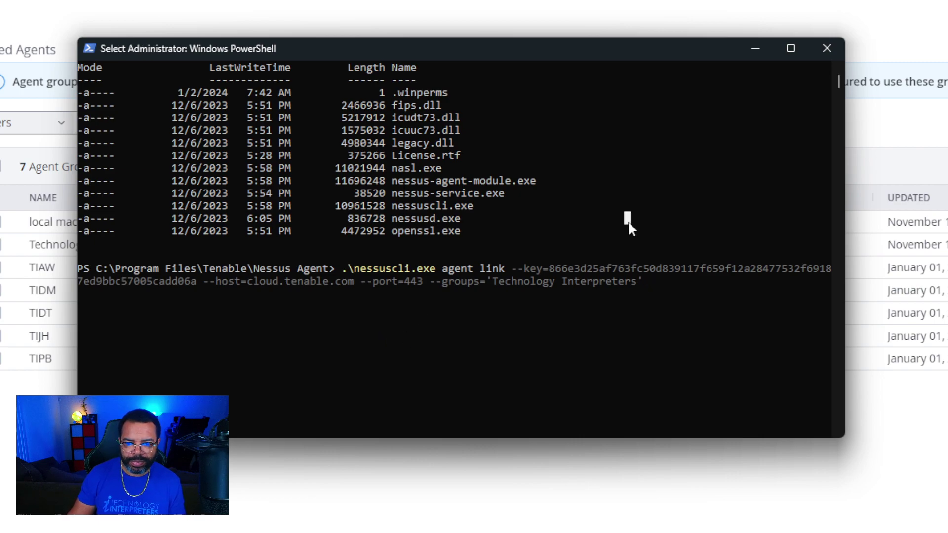
pyautogui.press('Return')
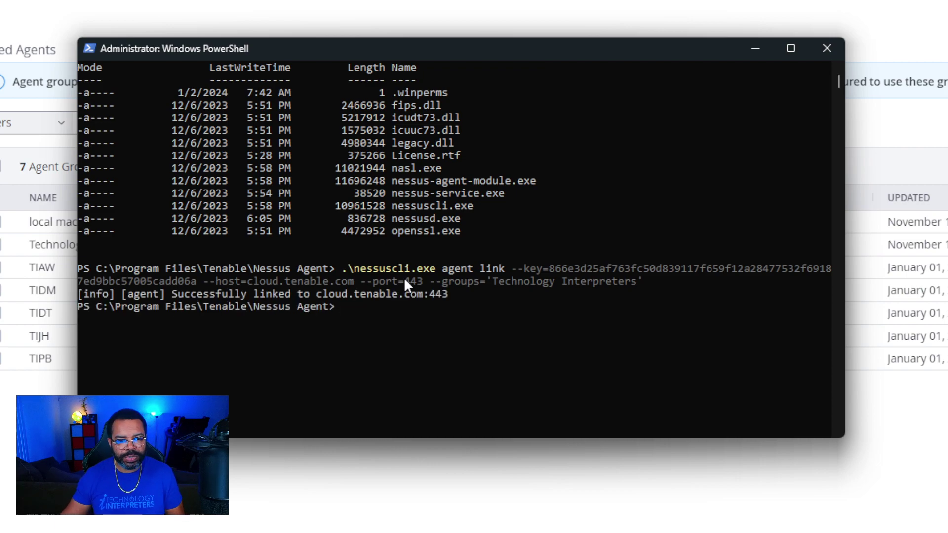
# Step: Refresh Agent Groups and open Technology Interpreters, now listing 2 agents including TI-DESKTOP4
pyautogui.moveTo(477, 48); pyautogui.dragTo(770, 220)
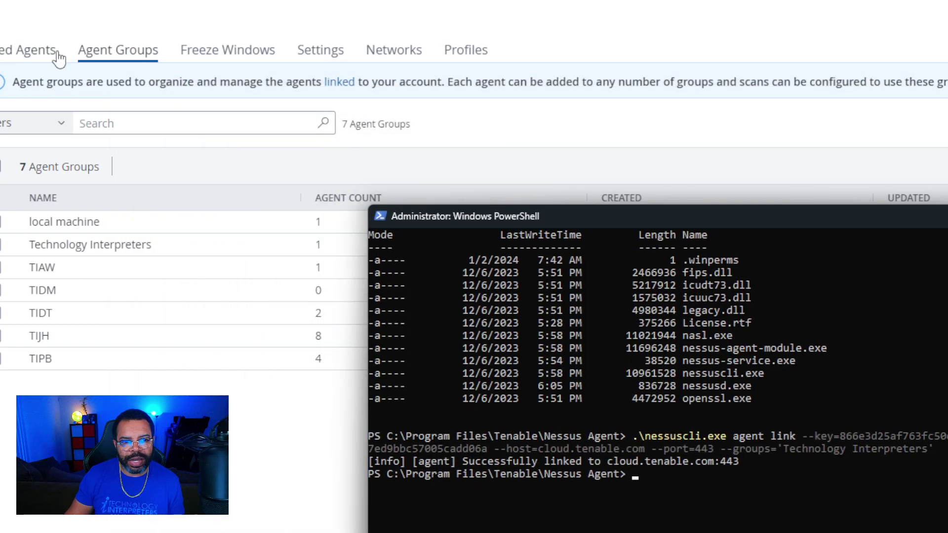
pyautogui.click(118, 55)
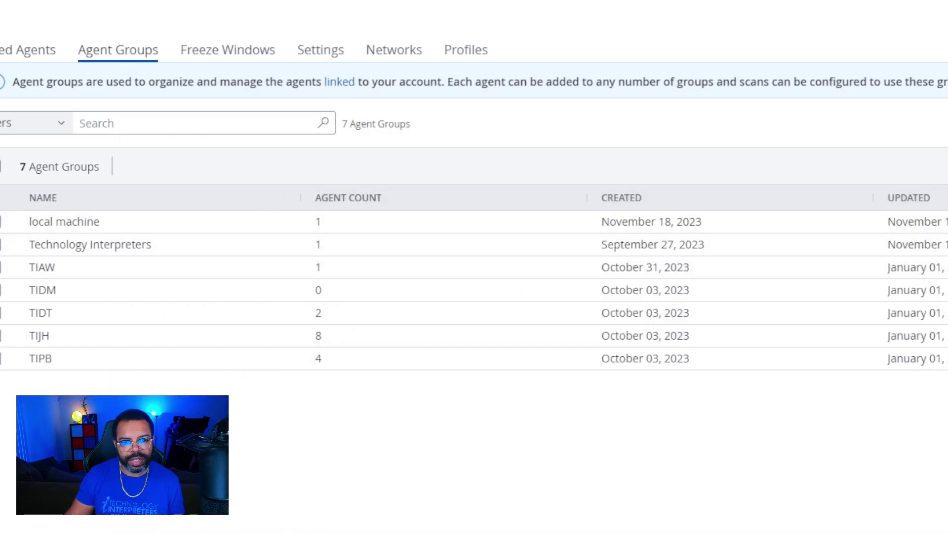
pyautogui.press('F5')
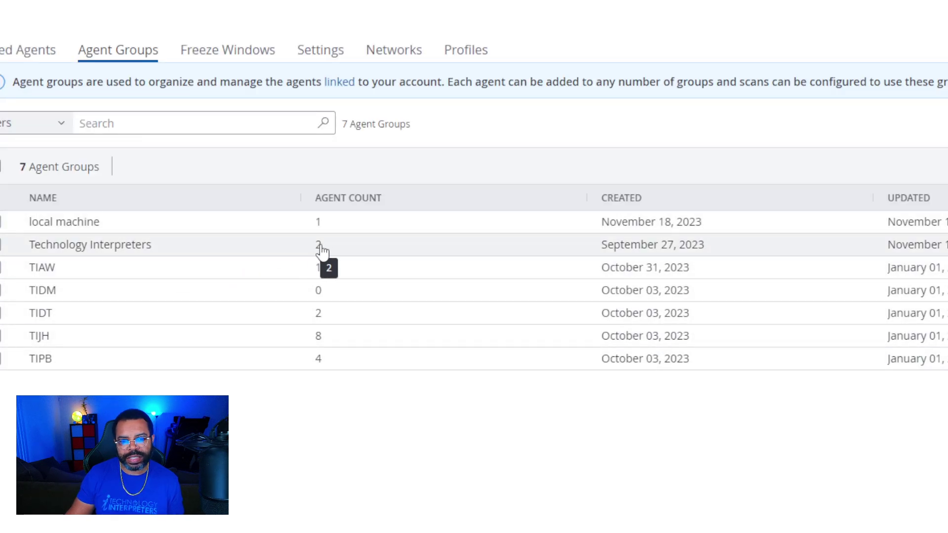
pyautogui.click(127, 245)
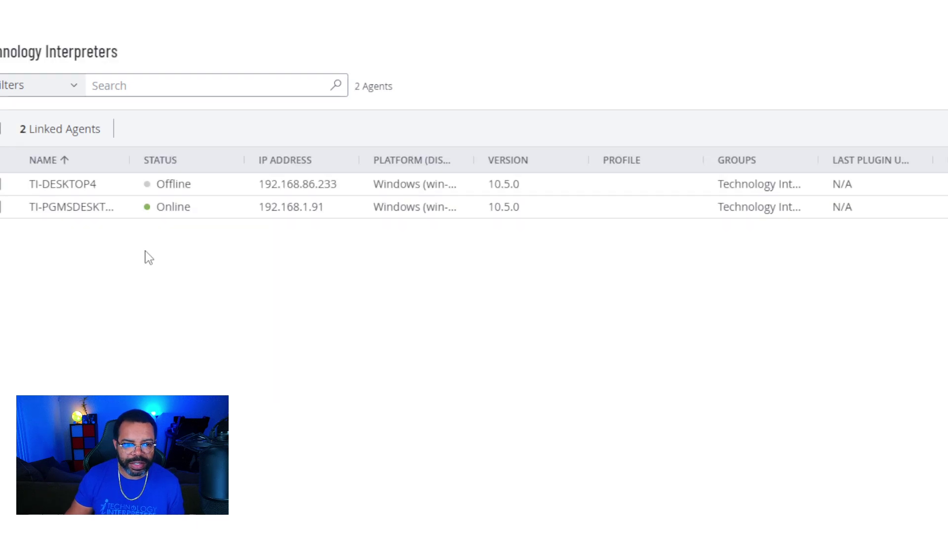